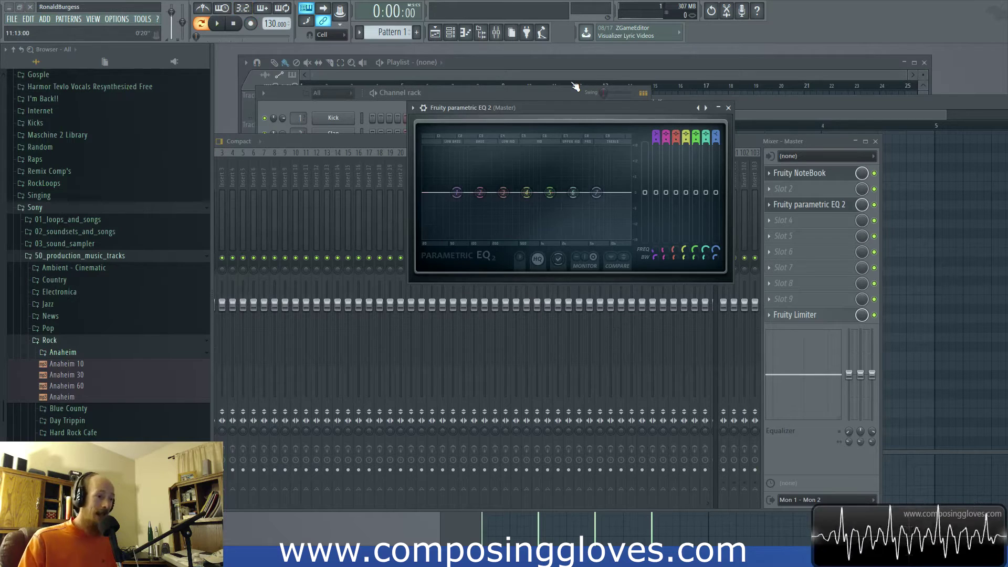
- Move the Fruity parametric EQ 2 window aside and bring the Fruity NoteBook window fully into view in front of the mixer
left_click_drag(565, 107, 689, 109)
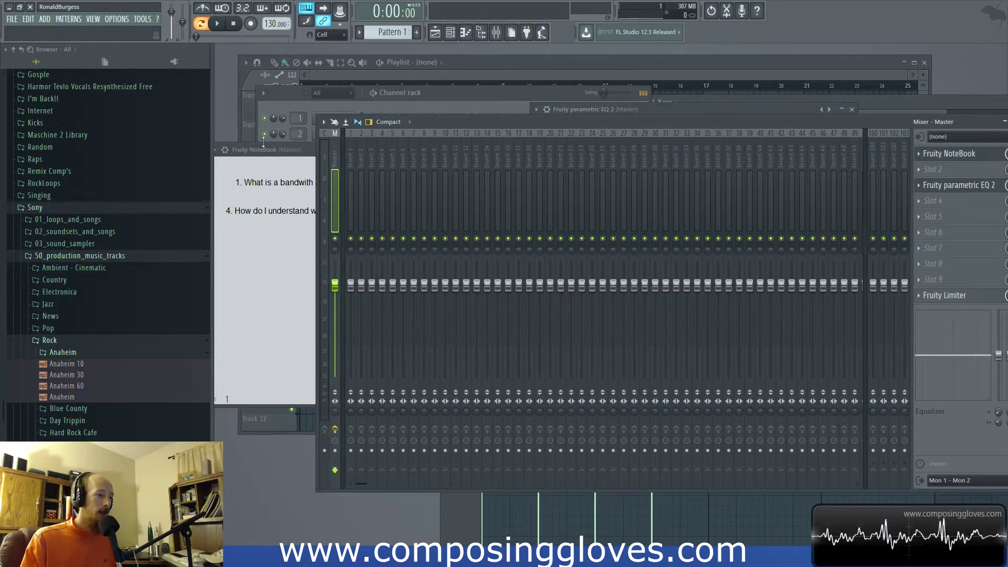
left_click(312, 148)
left_click_drag(334, 154, 400, 144)
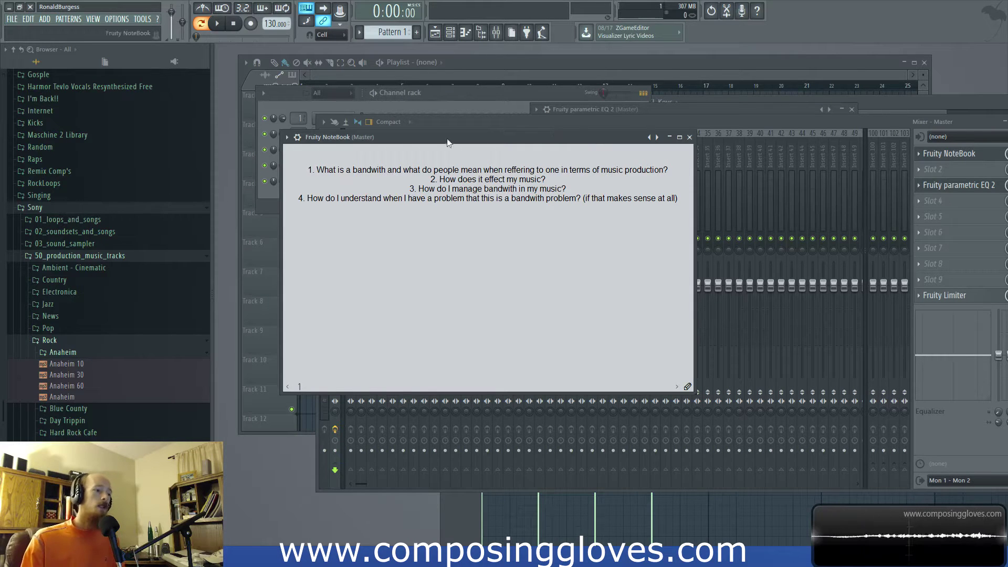
- Go through the four bandwidth questions in the Fruity NoteBook, highlighting them as they are read
left_click_drag(318, 182, 672, 173)
left_click(665, 174)
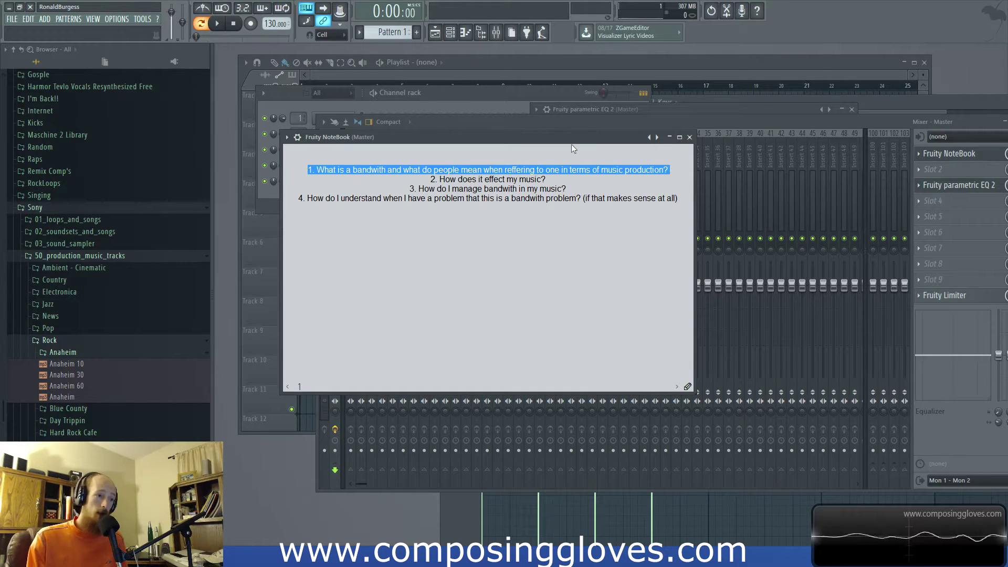
left_click(587, 172)
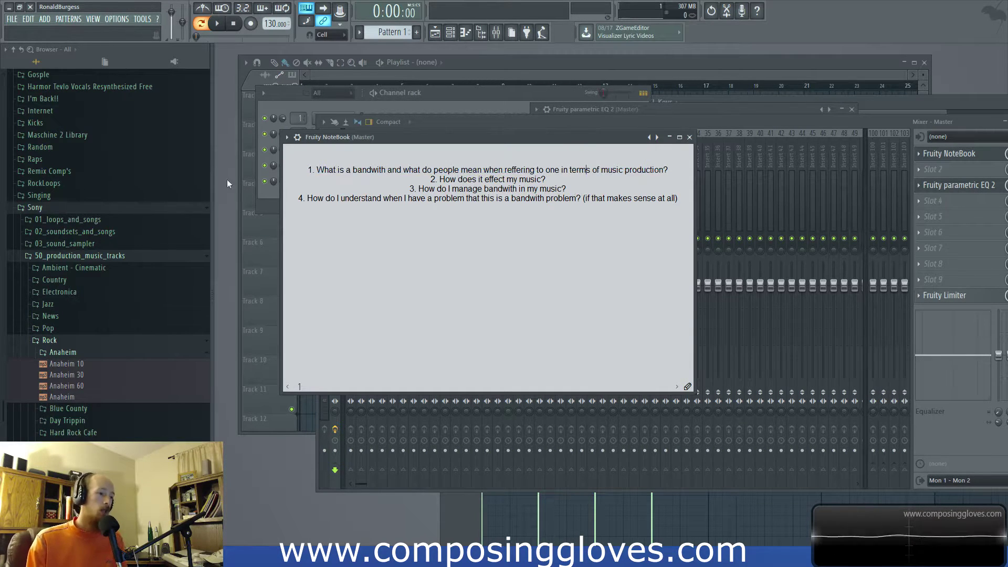
left_click_drag(339, 170, 669, 170)
left_click(376, 171)
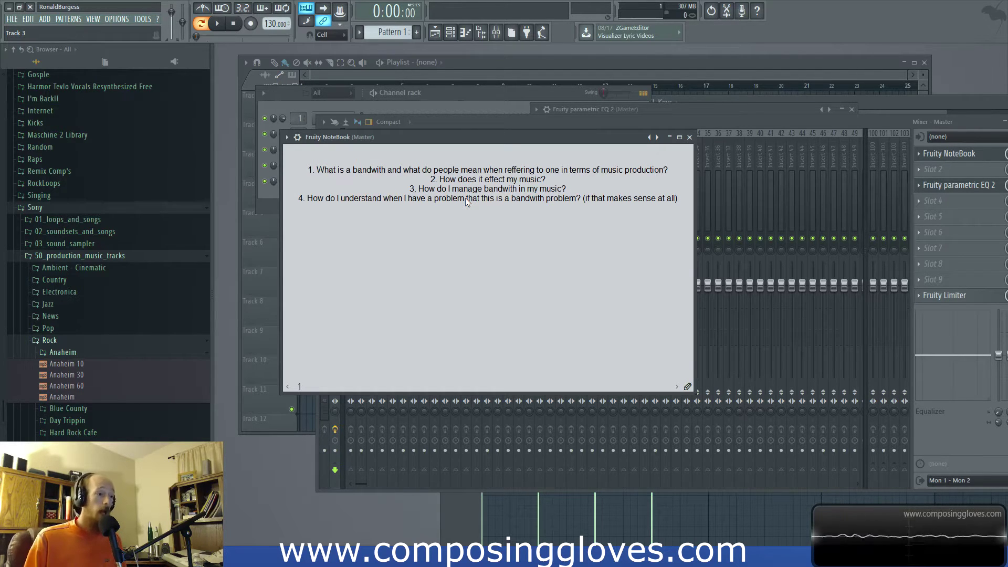
triple_click(431, 180)
left_click(530, 185)
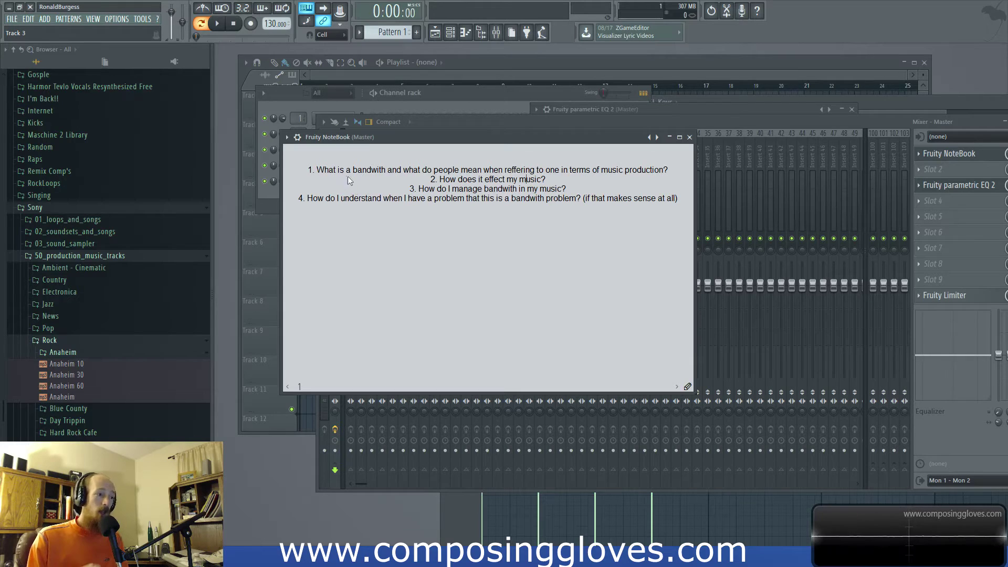
left_click(484, 189)
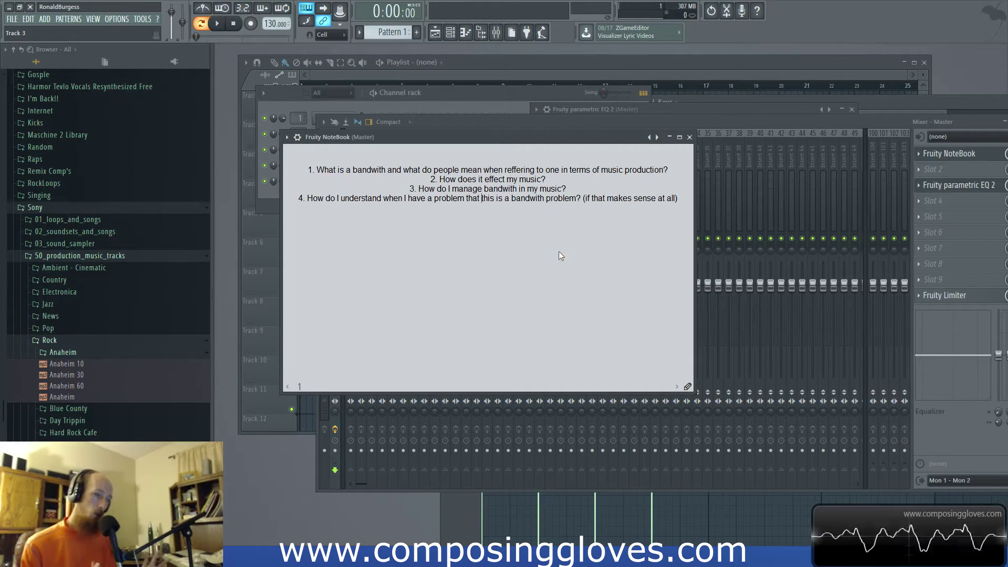
key("Down")
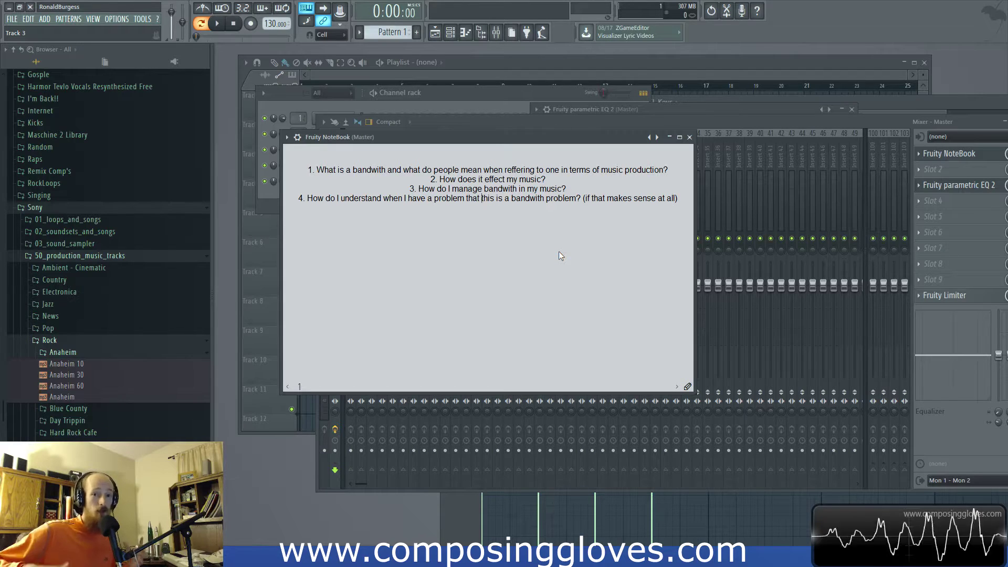
- Move the notebook and mixer windows out of the way and bring the Channel rack to the front
left_click_drag(578, 138, 474, 153)
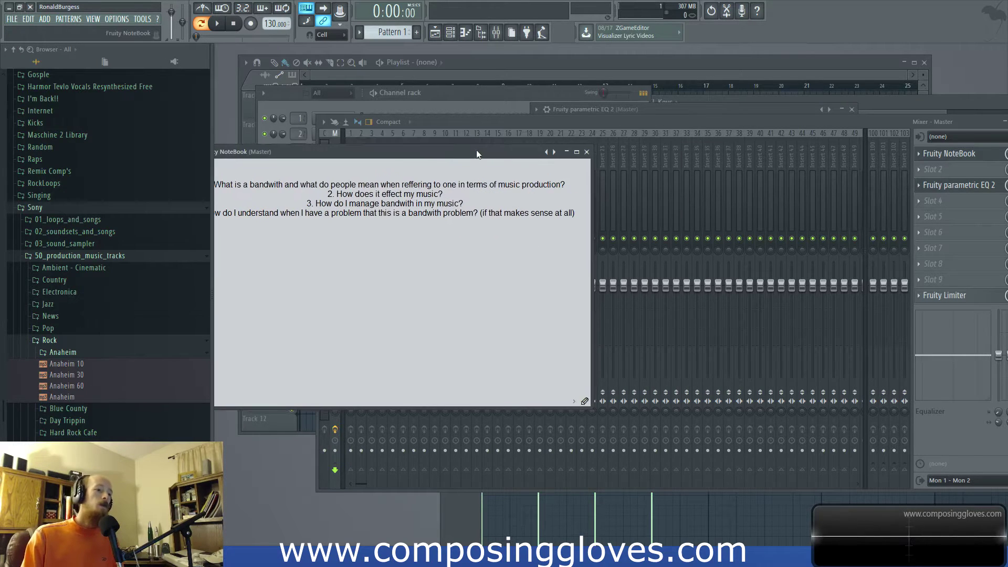
left_click(631, 131)
left_click_drag(548, 122, 437, 125)
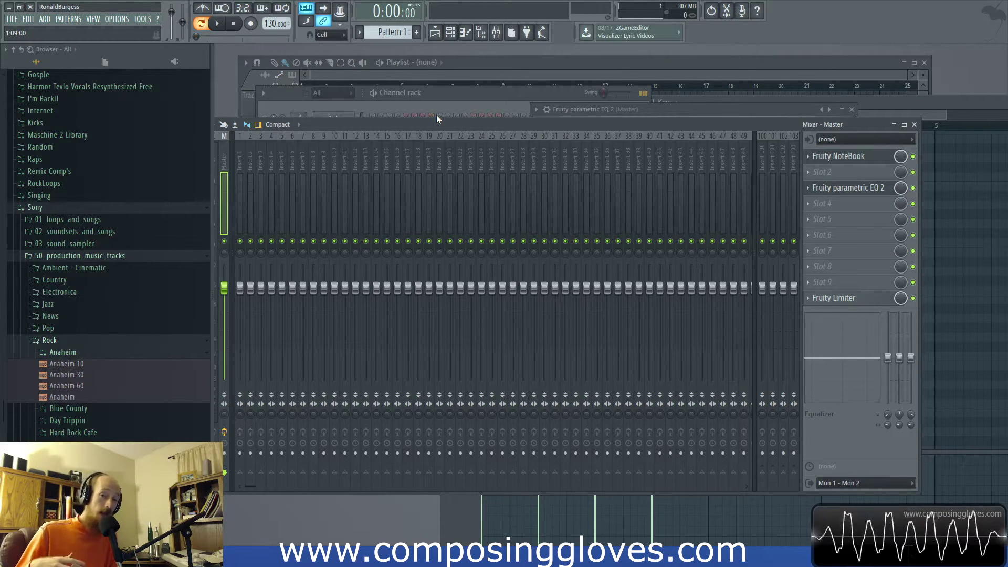
left_click_drag(493, 117, 523, 151)
left_click(470, 105)
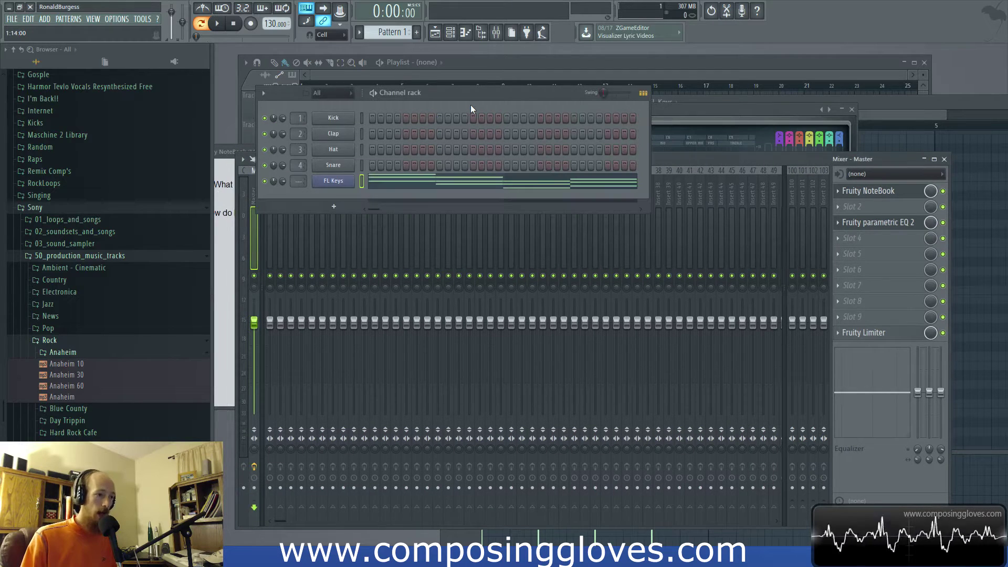
- Add a Sytrus channel to the Channel rack and load its Default preset
left_click(334, 206)
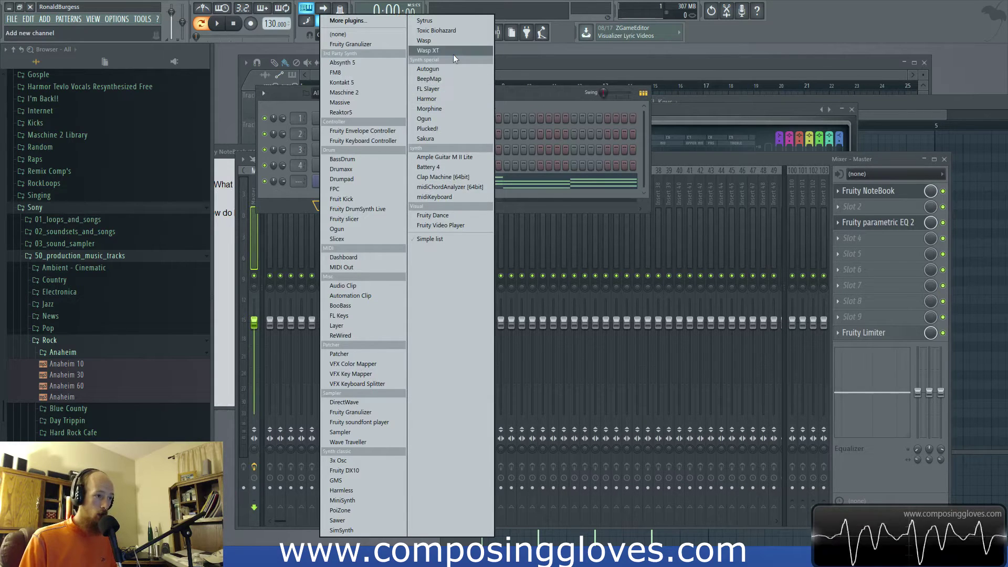
left_click(435, 21)
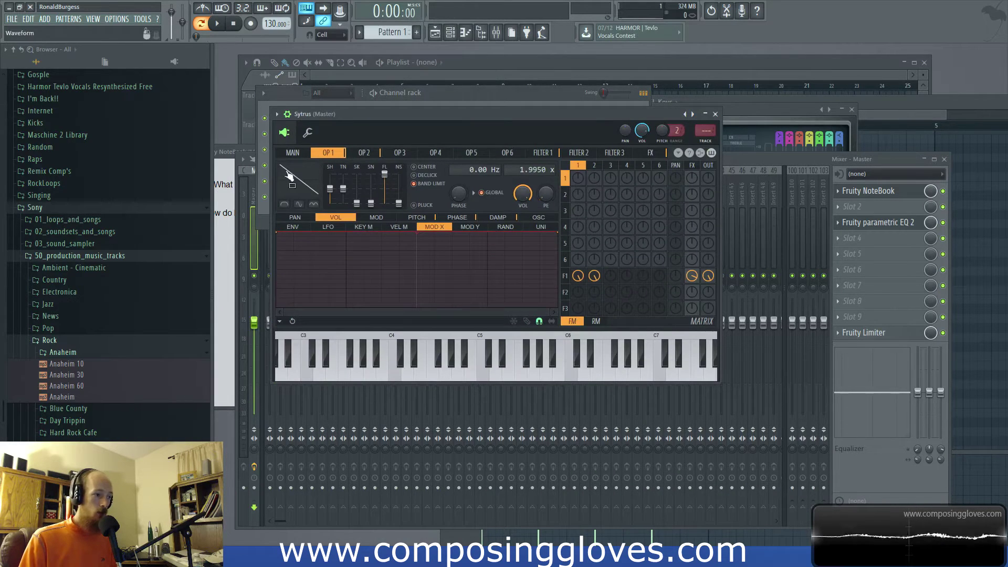
left_click(693, 114)
left_click(710, 360)
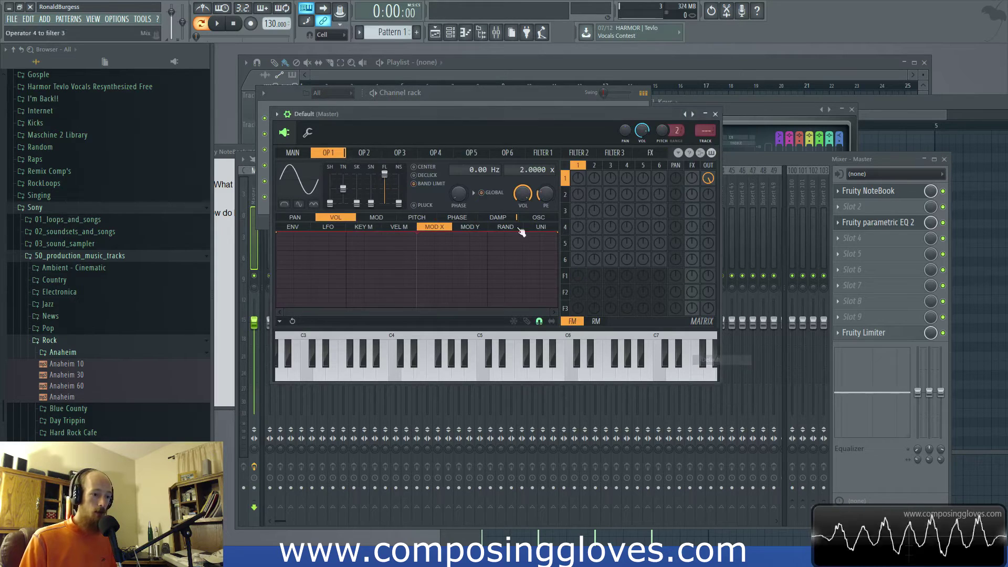
- Show Sytrus's main page, reposition its window and lower the channel volume
left_click(286, 157)
left_click_drag(366, 117, 349, 107)
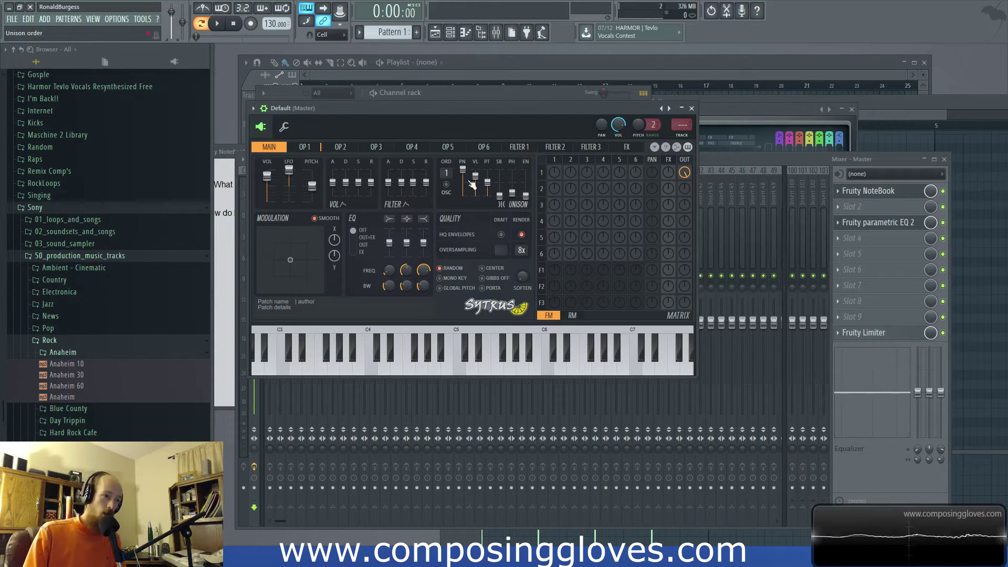
left_click_drag(504, 109, 590, 89)
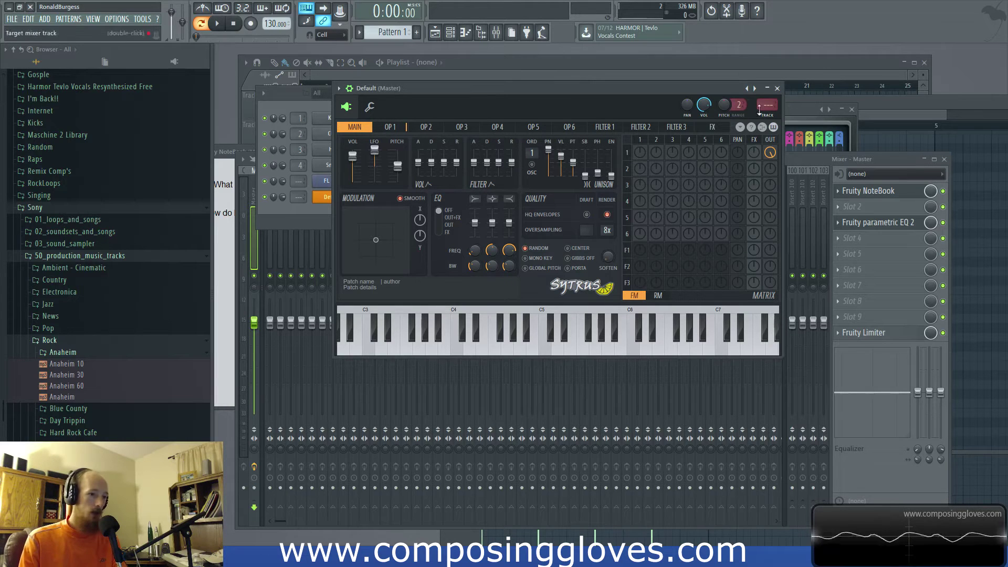
left_click_drag(703, 105, 703, 119)
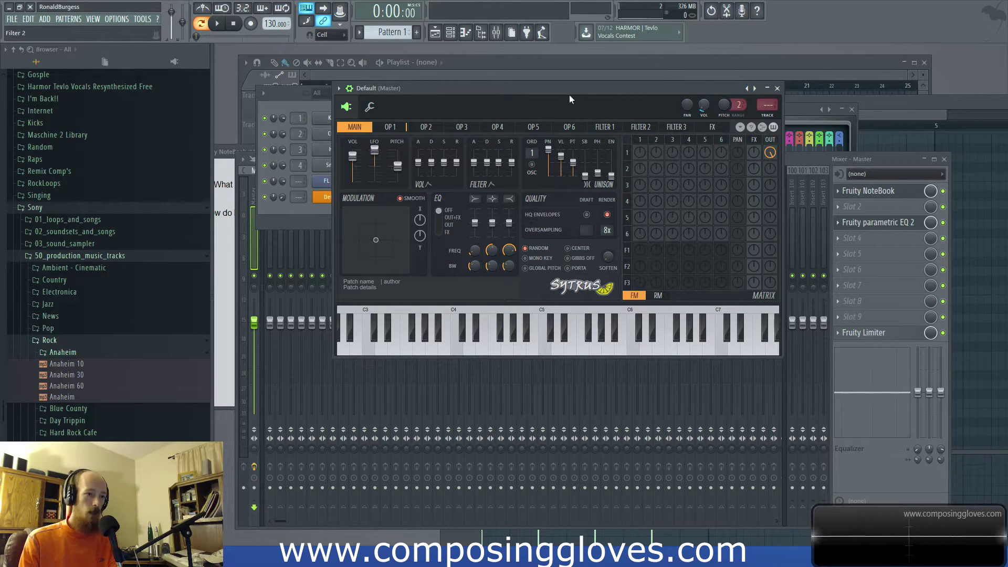
left_click(650, 80)
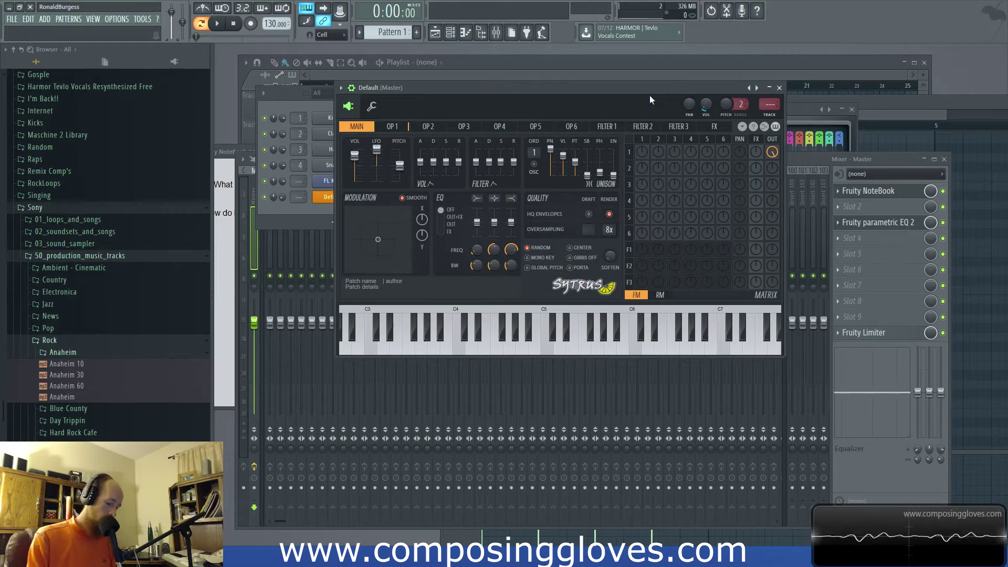
- Route the Sytrus channel to mixer track 5 and load SignalAnalyzer in that track's second effect slot
key("F9")
key("ctrl+l")
left_click(882, 198)
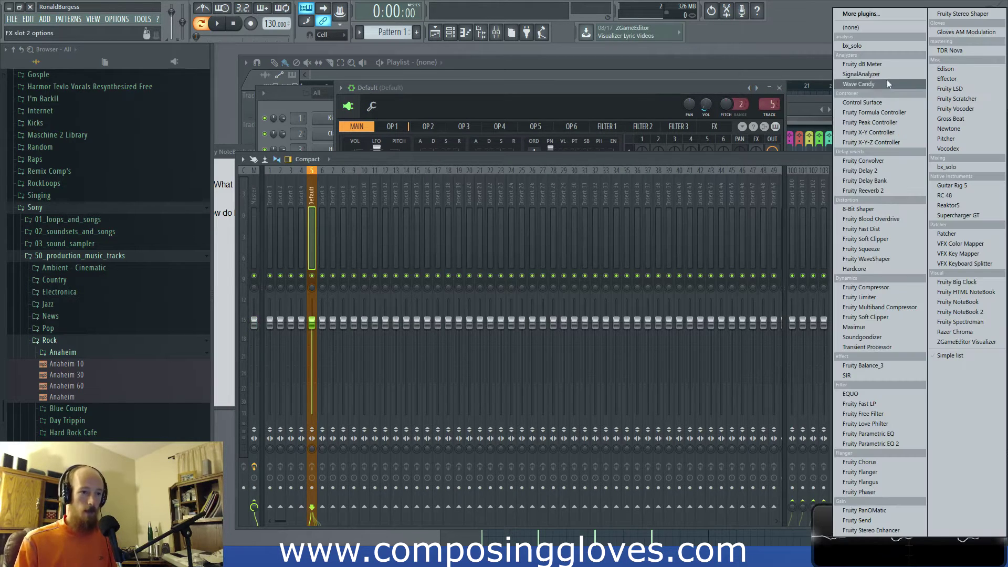
left_click(889, 74)
- Set the SignalAnalyzer display to Spectrum and arrange the Sytrus and analyzer windows so both can be seen
left_click(501, 118)
left_click(488, 139)
left_click_drag(525, 94, 611, 121)
left_click(612, 88)
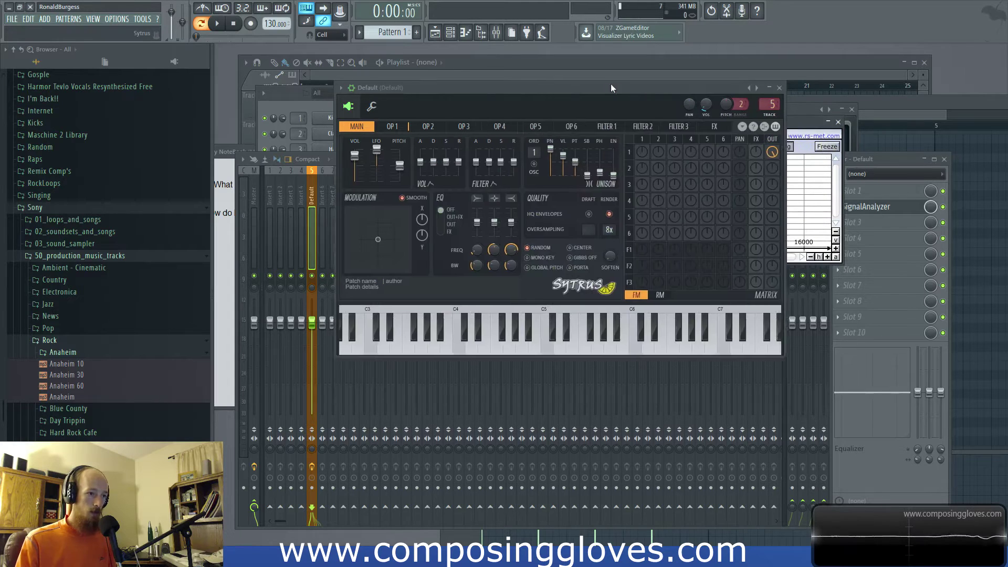
left_click_drag(611, 87, 463, 144)
left_click_drag(709, 118, 842, 113)
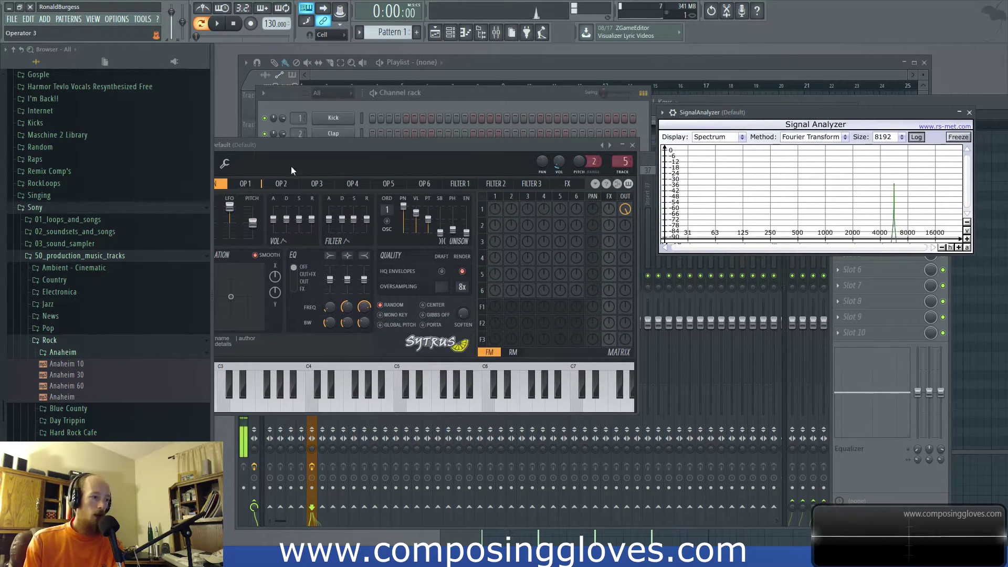
- Shape operator 1's waveform into a sawtooth in Sytrus and move the synth window fully into view
left_click(245, 183)
left_click_drag(251, 236, 250, 221)
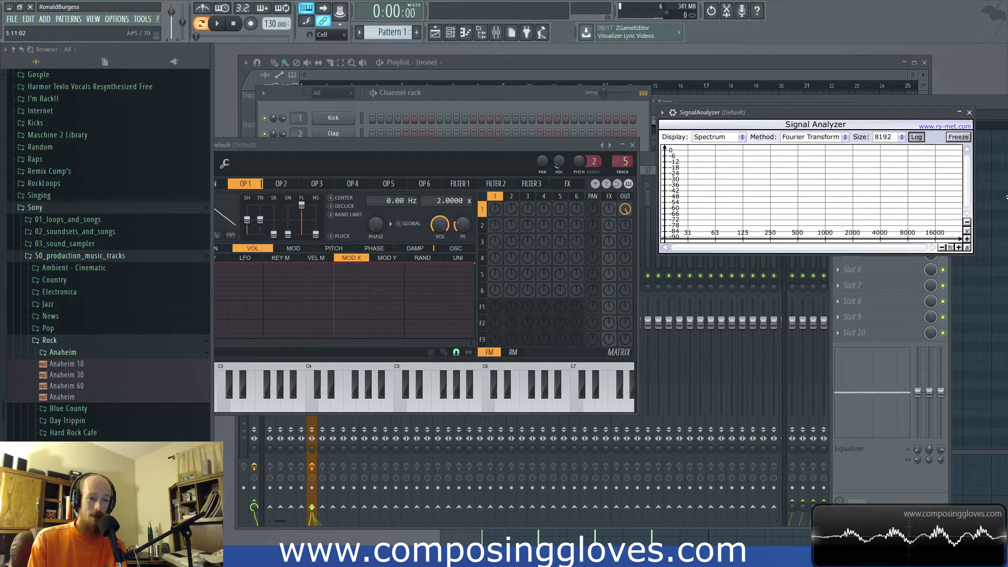
left_click_drag(449, 166, 483, 119)
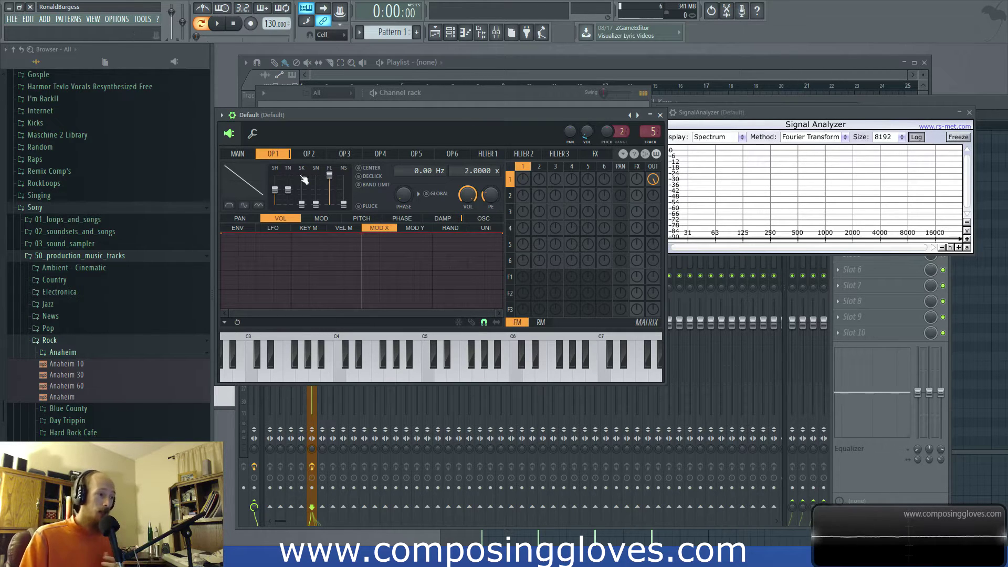
- Try 16x draft oversampling in Sytrus while watching the spectrum, and switch the oversampling back off
left_click(246, 154)
left_click_drag(474, 265, 471, 256)
left_click(800, 111)
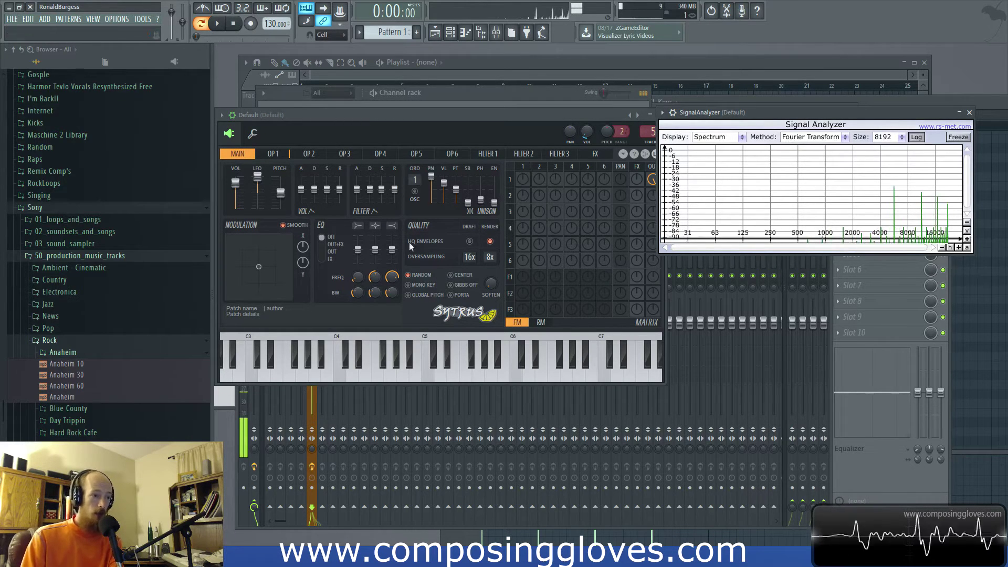
left_click_drag(469, 257, 468, 252)
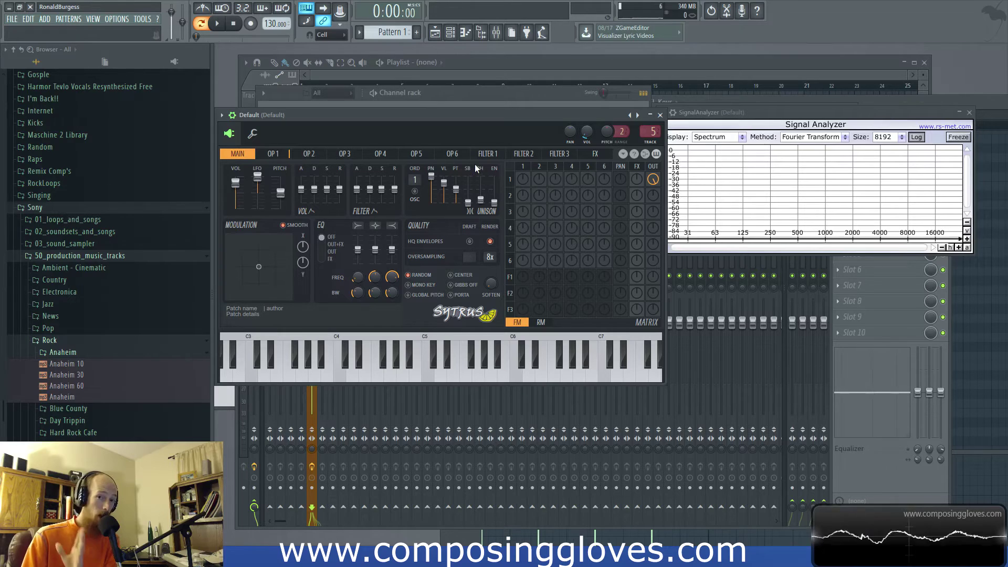
- Close the Sytrus window and bring the Fruity NoteBook questions fully into view beside the analyzer
left_click(661, 114)
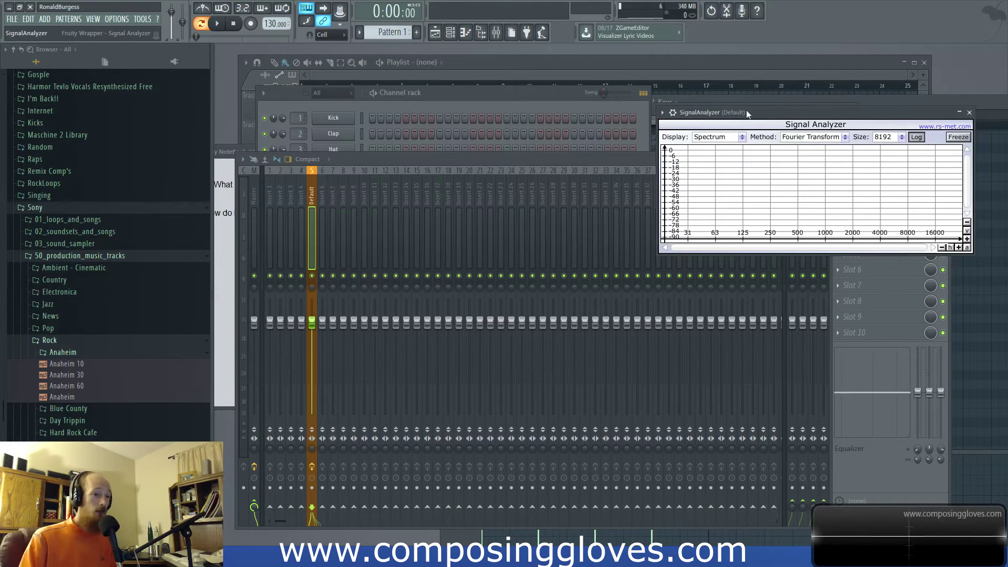
left_click(222, 155)
left_click_drag(285, 152, 322, 143)
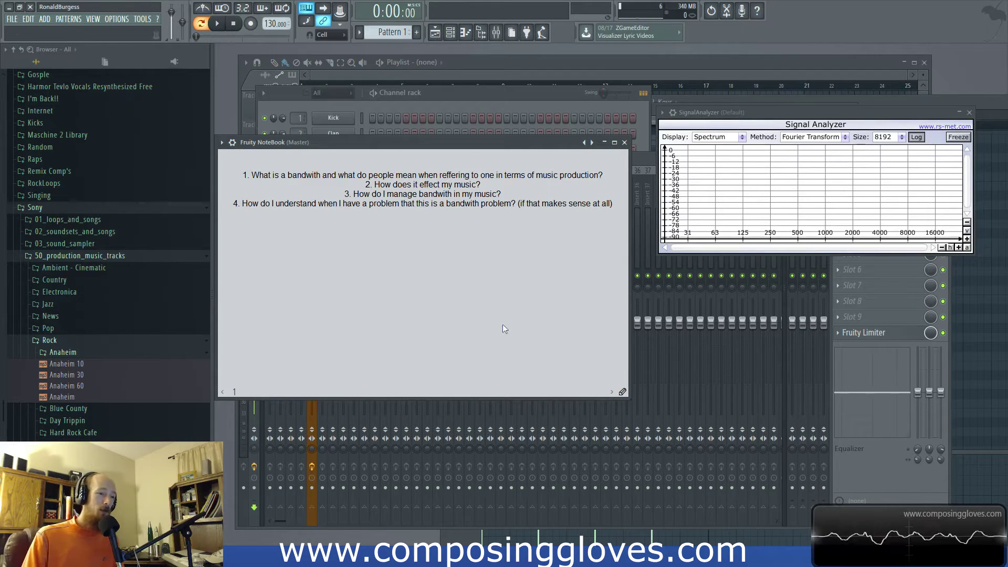
left_click_drag(454, 142, 467, 126)
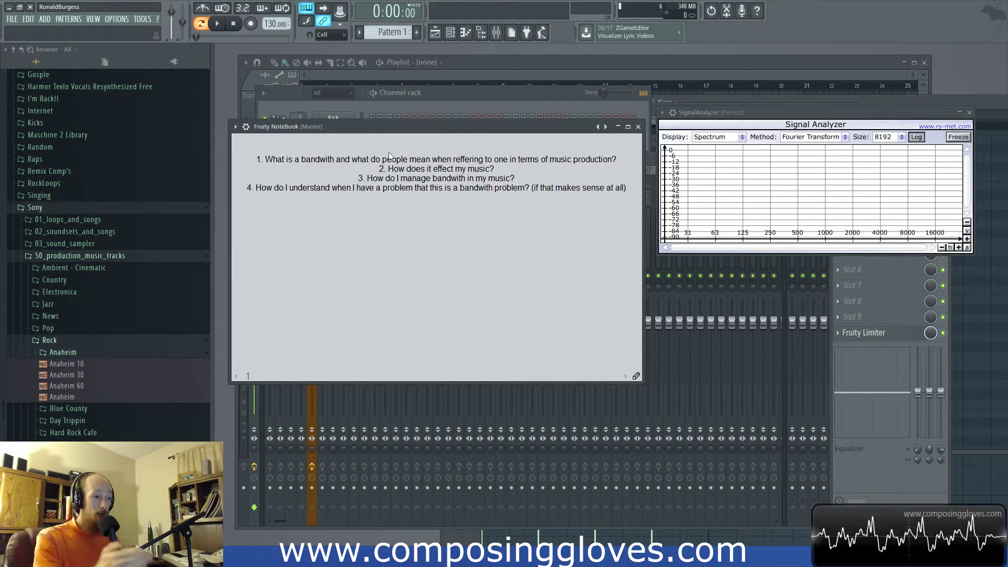
left_click(527, 168)
- Move the SignalAnalyzer over the notes and bring the master track's Fruity parametric EQ 2 to the front above it
left_click_drag(780, 118, 624, 227)
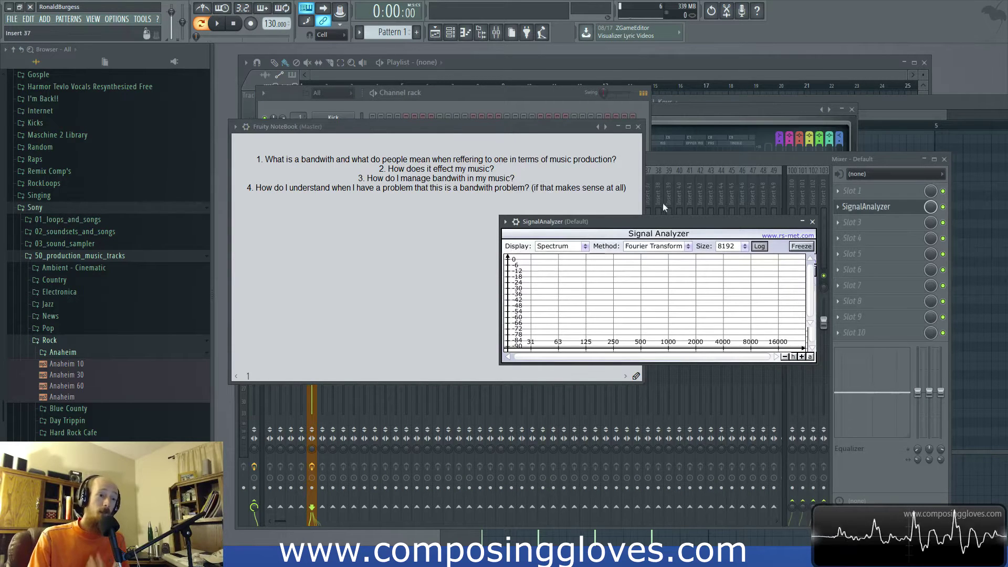
left_click(691, 114)
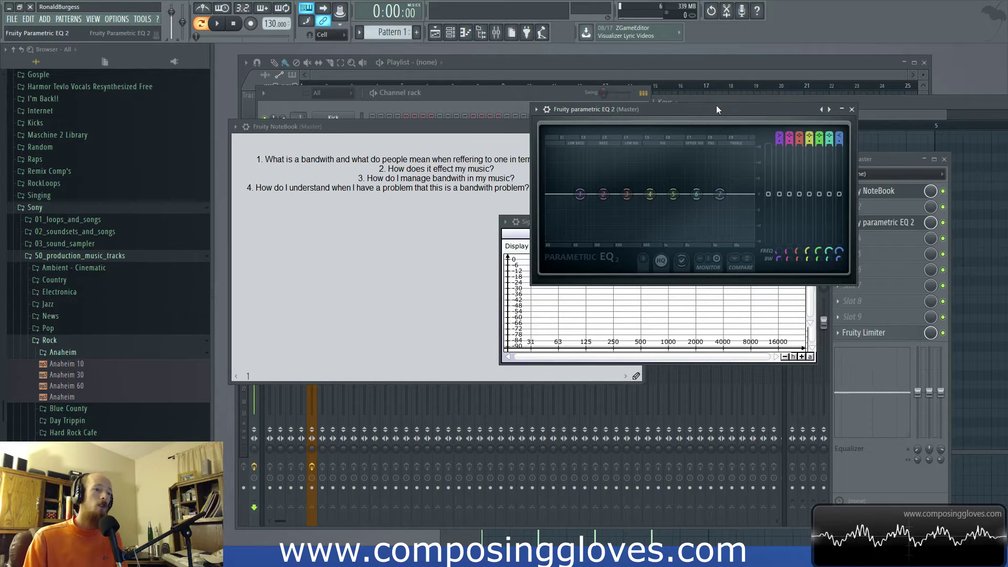
left_click_drag(716, 109, 619, 100)
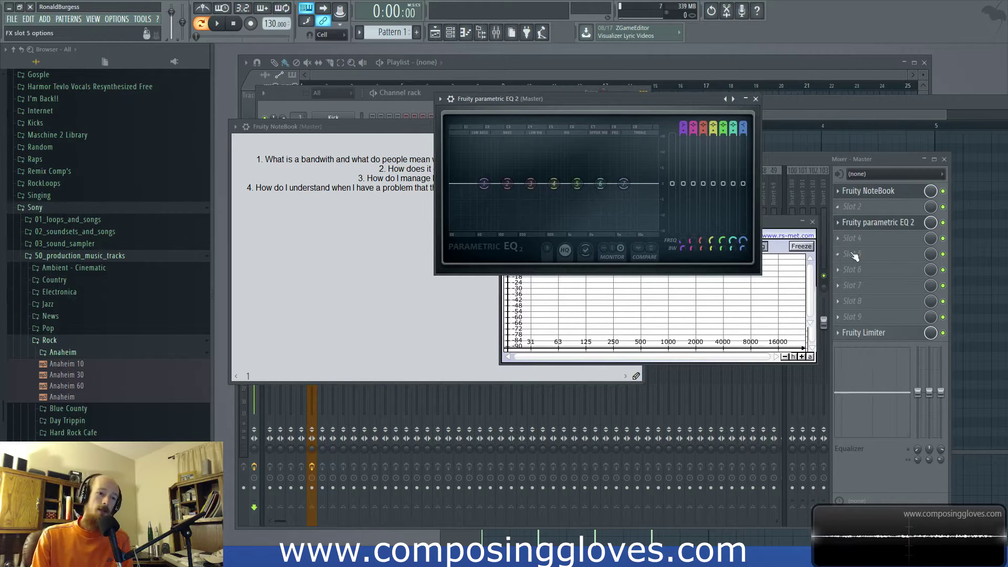
- Load Fruity Multiband Compressor in the master track's slot 5 and reduce its Speed setting
left_click(853, 254)
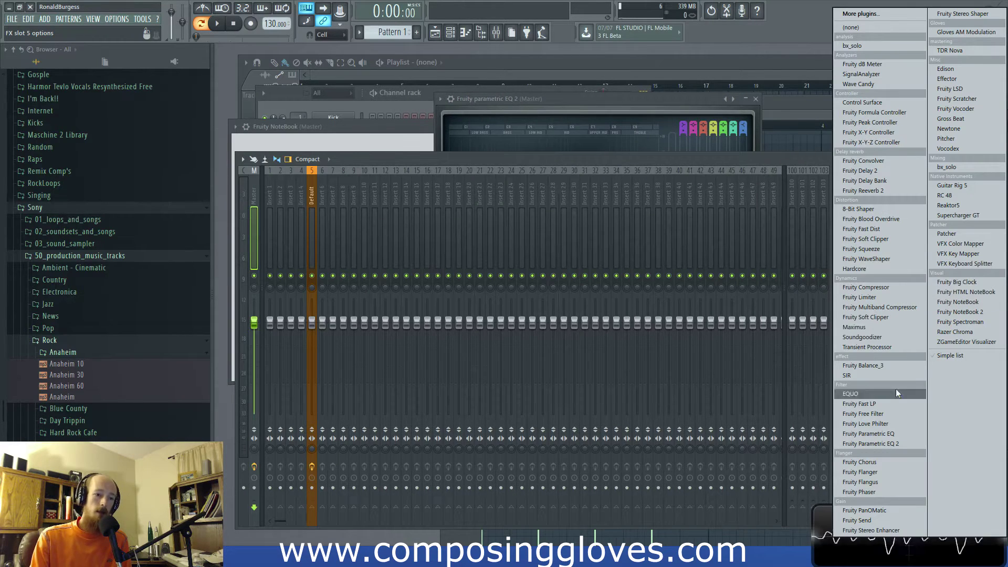
left_click(897, 308)
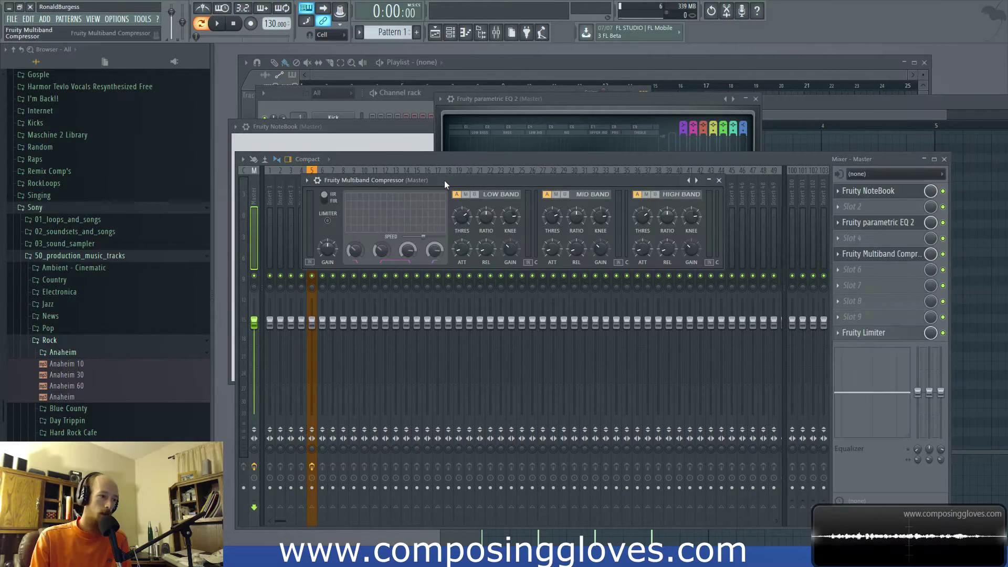
left_click_drag(444, 181, 471, 174)
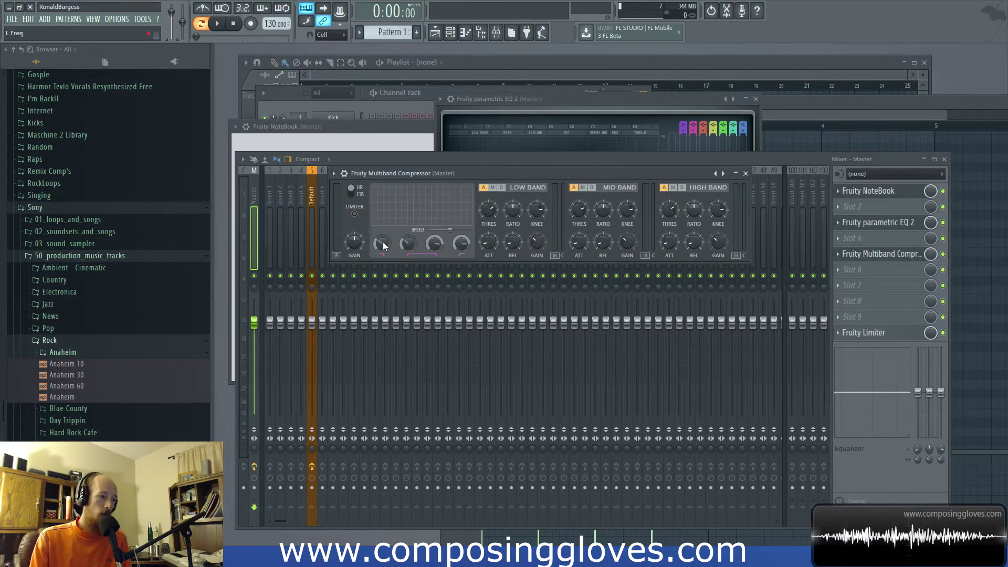
left_click_drag(445, 229, 427, 230)
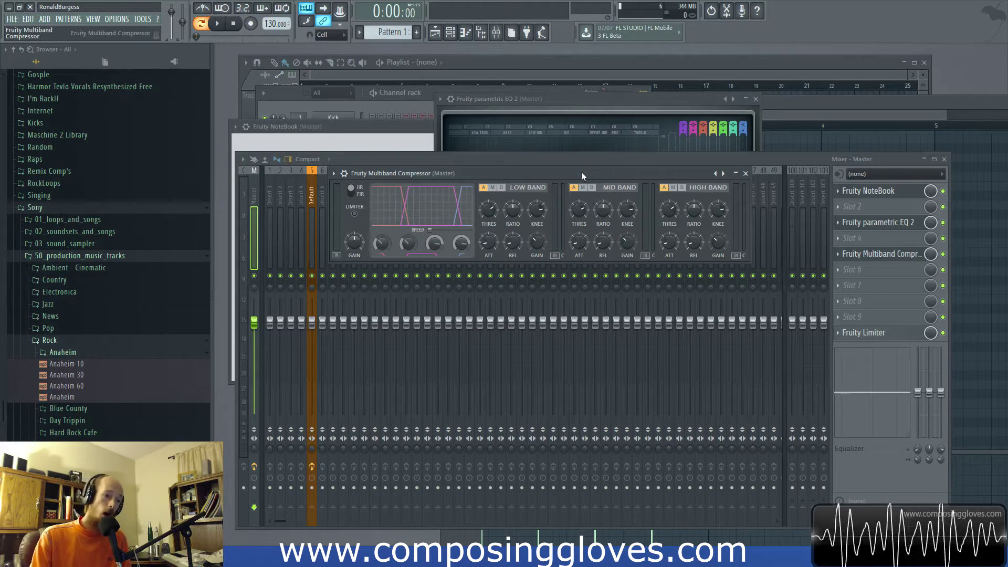
- Bring the mixer in front of the multiband compressor, open the master track's Fruity parametric EQ 2 and reposition its window above the mixer
left_click_drag(581, 172, 566, 170)
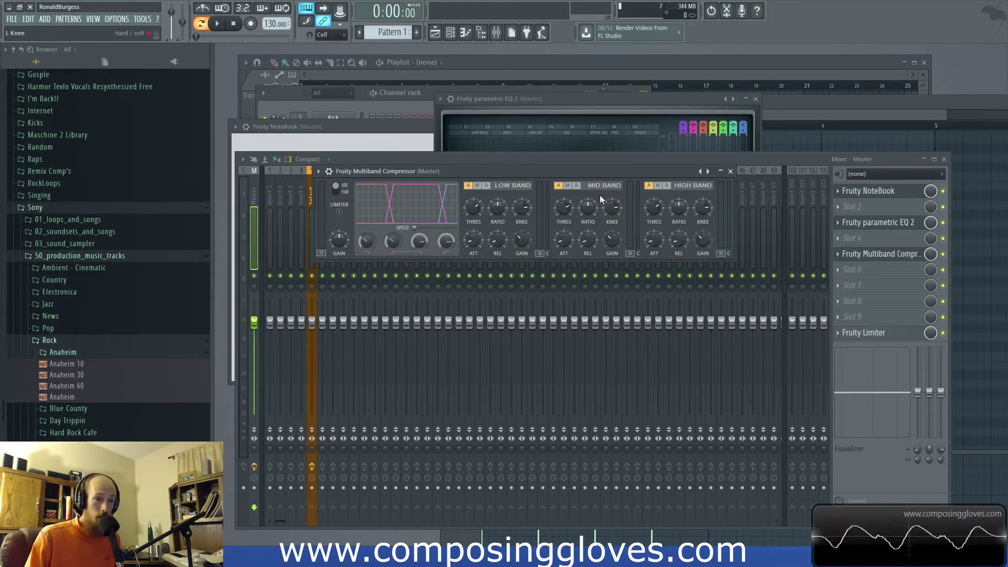
left_click(790, 162)
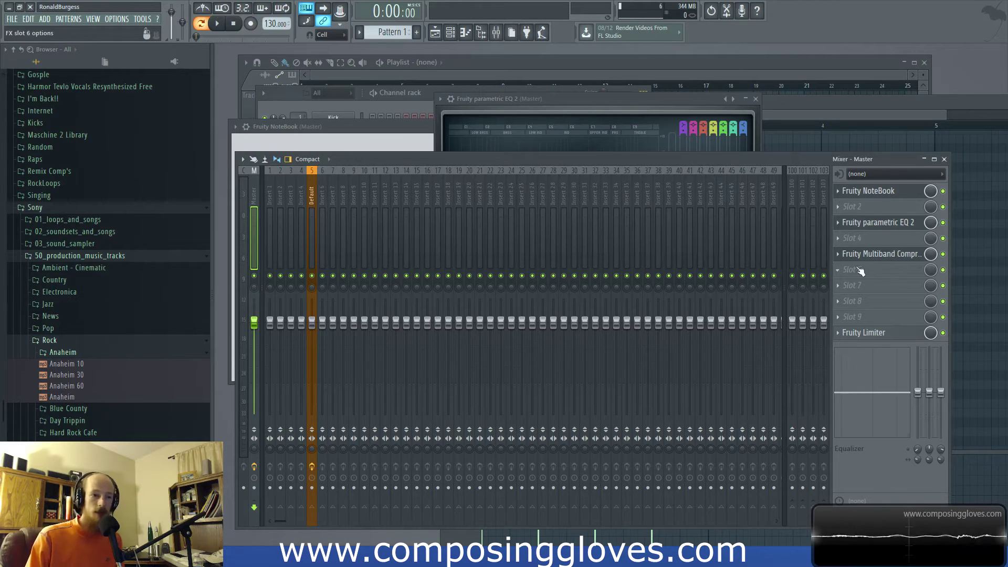
left_click(876, 225)
left_click(876, 231)
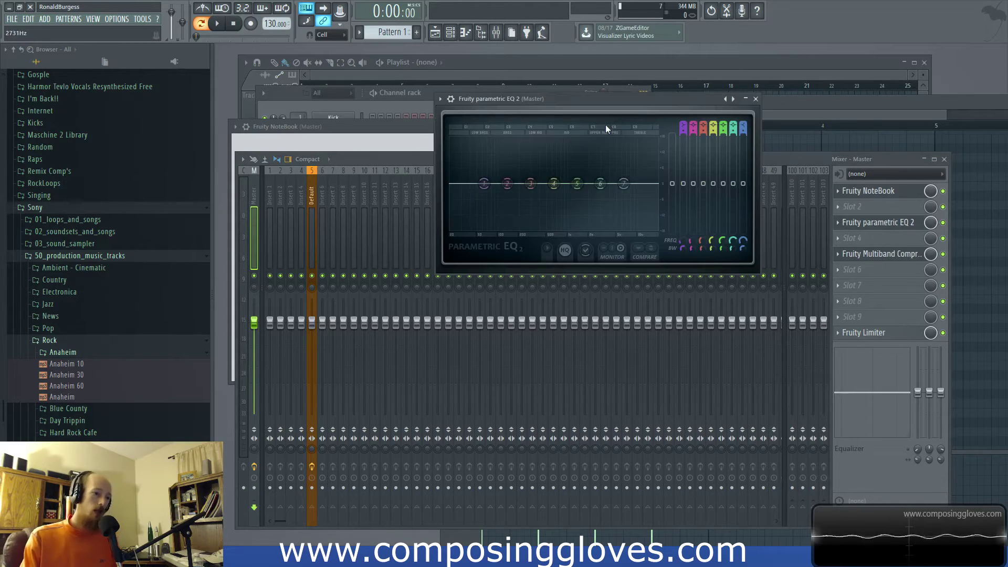
left_click_drag(616, 104, 480, 124)
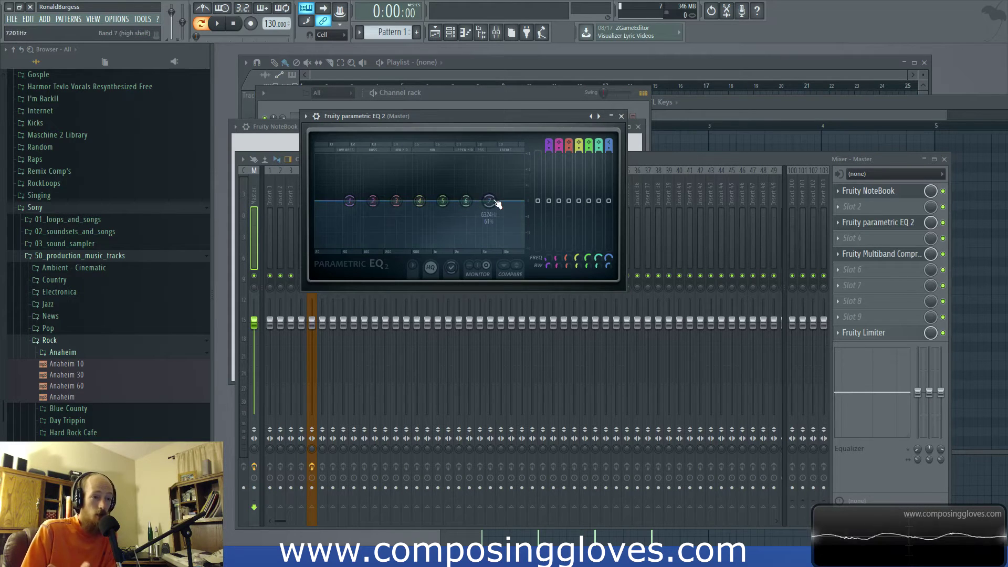
left_click_drag(496, 117, 534, 122)
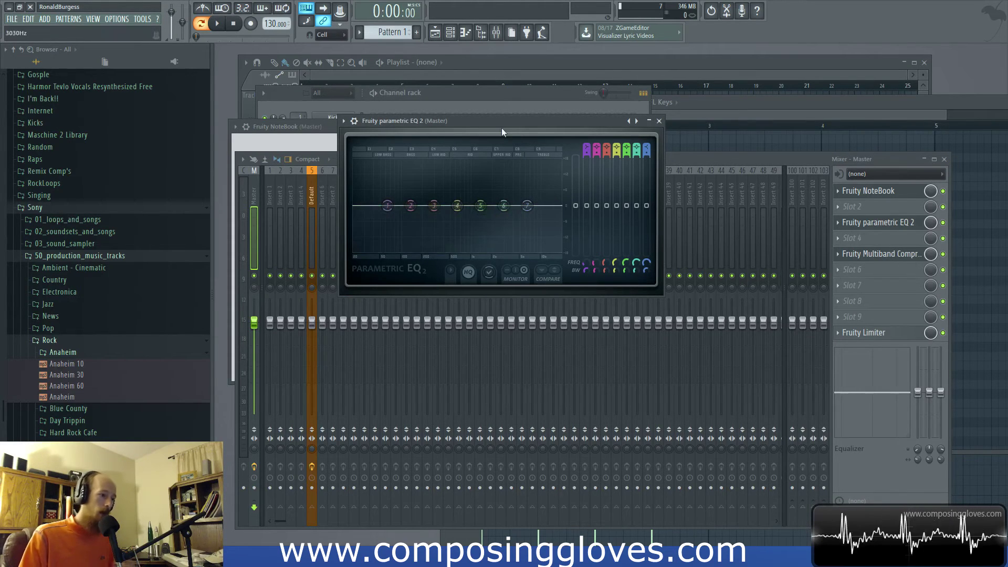
left_click_drag(503, 125, 505, 89)
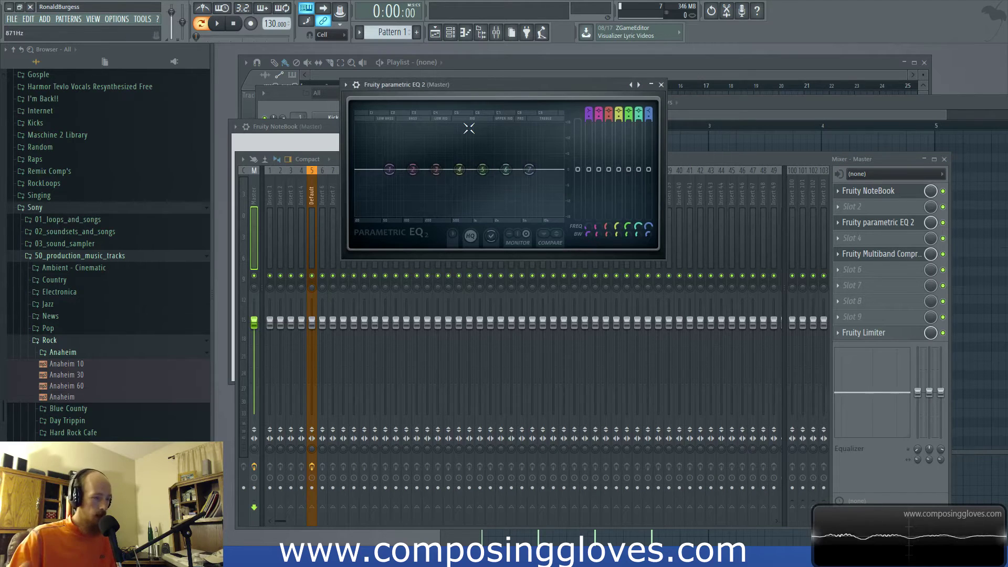
- Cut EQ band 4 at about 795 Hz, vary its bandwidth down to a narrow setting and raise it into a sharp boost
left_click_drag(460, 169, 466, 200)
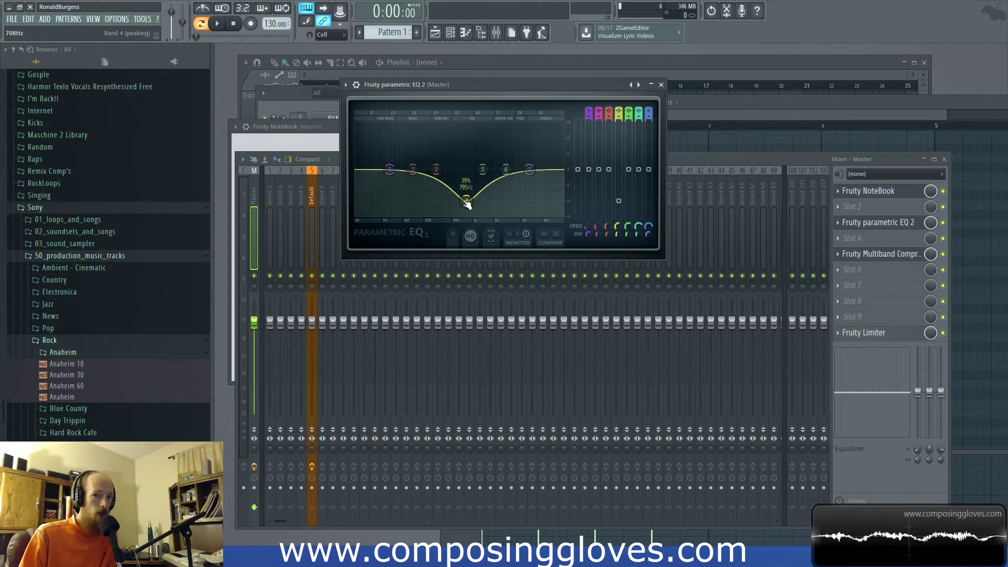
scroll(466, 201, "up", 3)
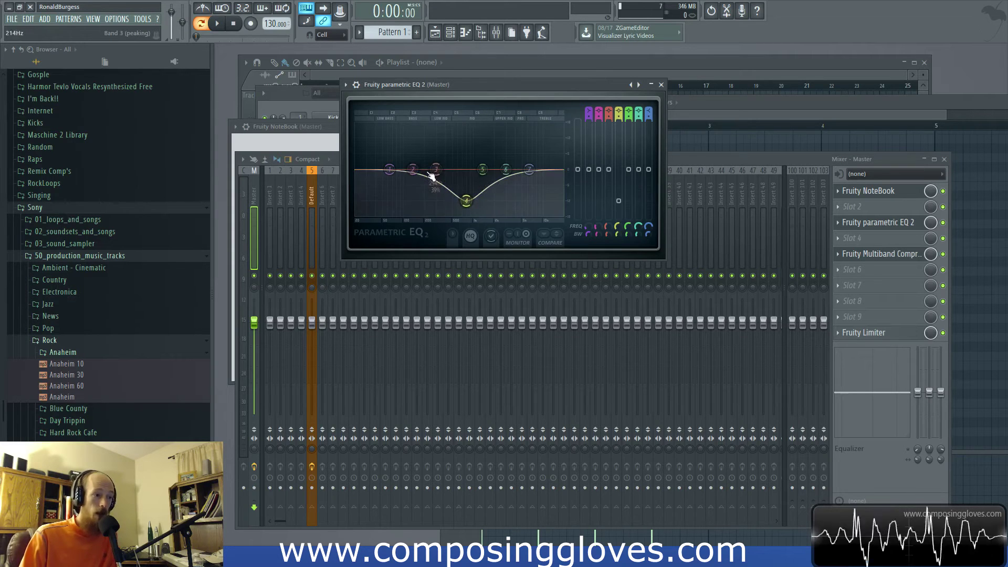
scroll(467, 204, "down", 5)
left_click_drag(468, 206, 474, 137)
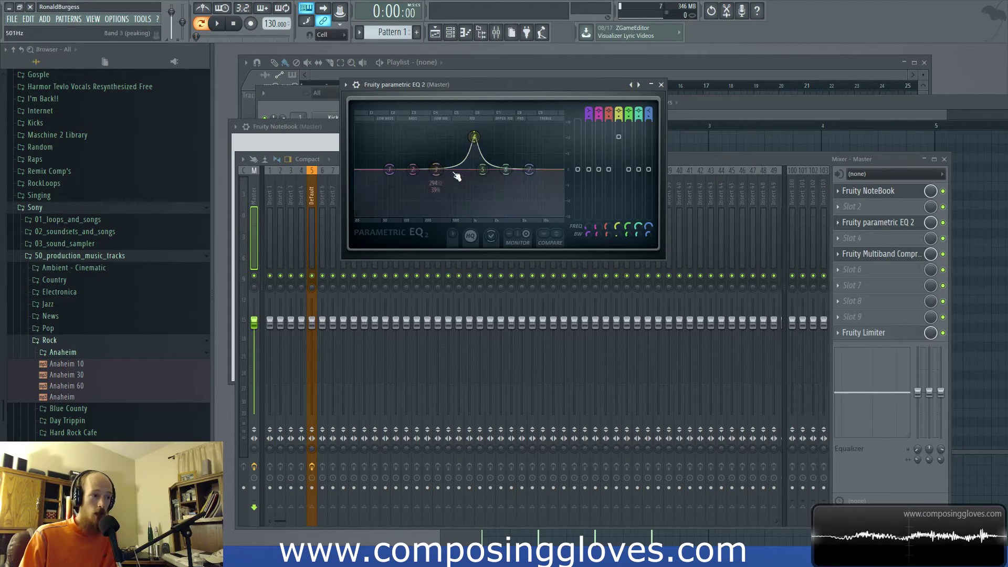
- Turn band 4 into a deep, narrow cut and return it to the flat zero line
left_click_drag(474, 137, 463, 201)
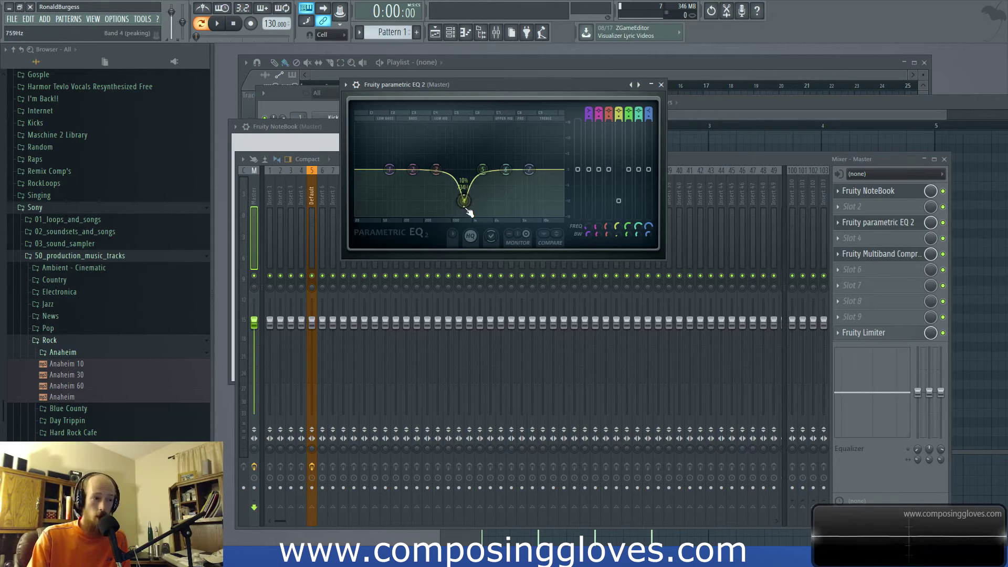
mouse_move(465, 205)
left_mouse_down()
mouse_move(451, 177)
mouse_move(458, 168)
mouse_move(471, 207)
left_mouse_up()
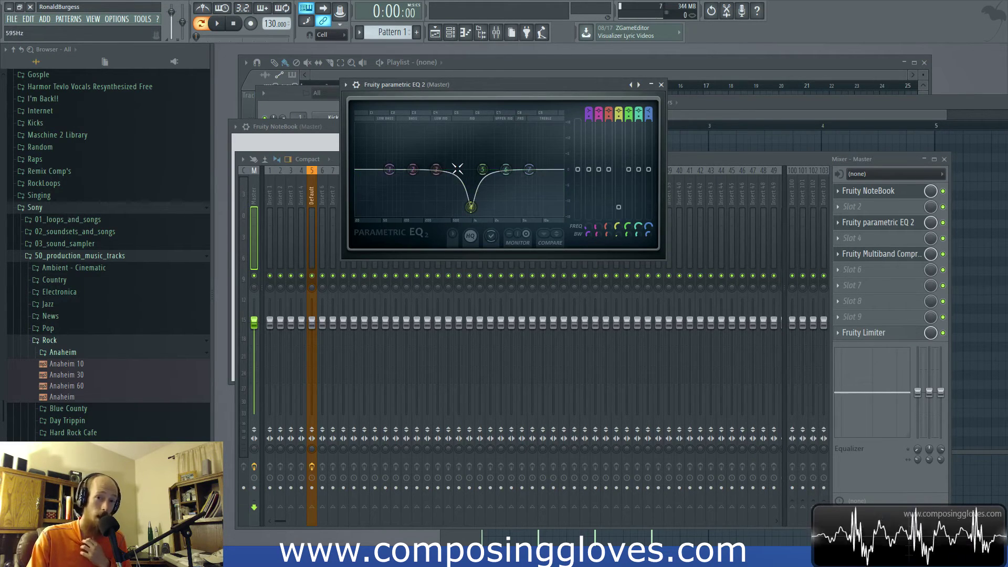
scroll(471, 202, "down", 2)
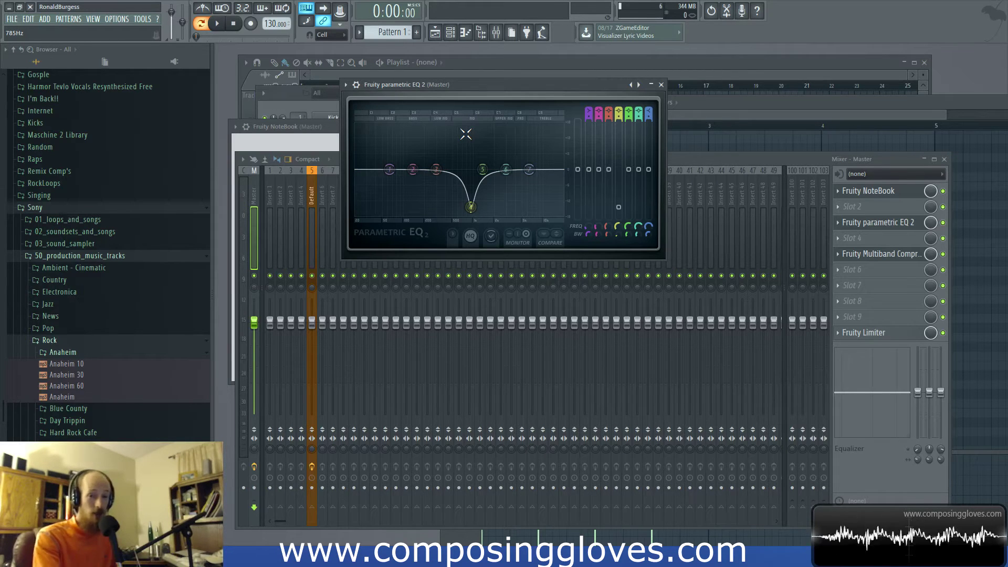
left_click_drag(471, 206, 459, 169)
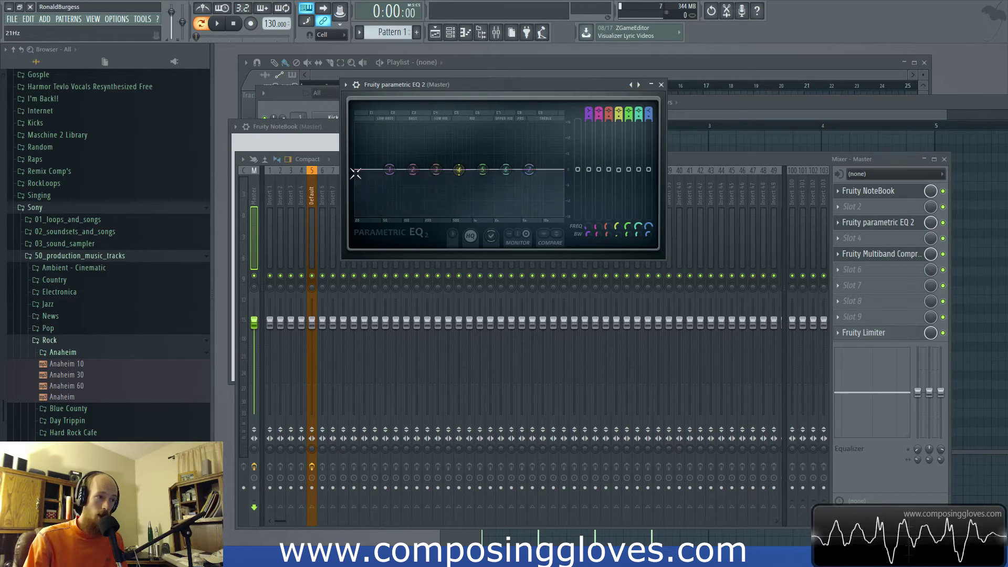
mouse_move(458, 169)
left_mouse_down()
mouse_move(461, 212)
mouse_move(461, 169)
left_mouse_up()
- Check the Fruity NoteBook questions, return to the parametric EQ 2 and shift band 5 slightly higher in frequency
left_click_drag(674, 156, 677, 159)
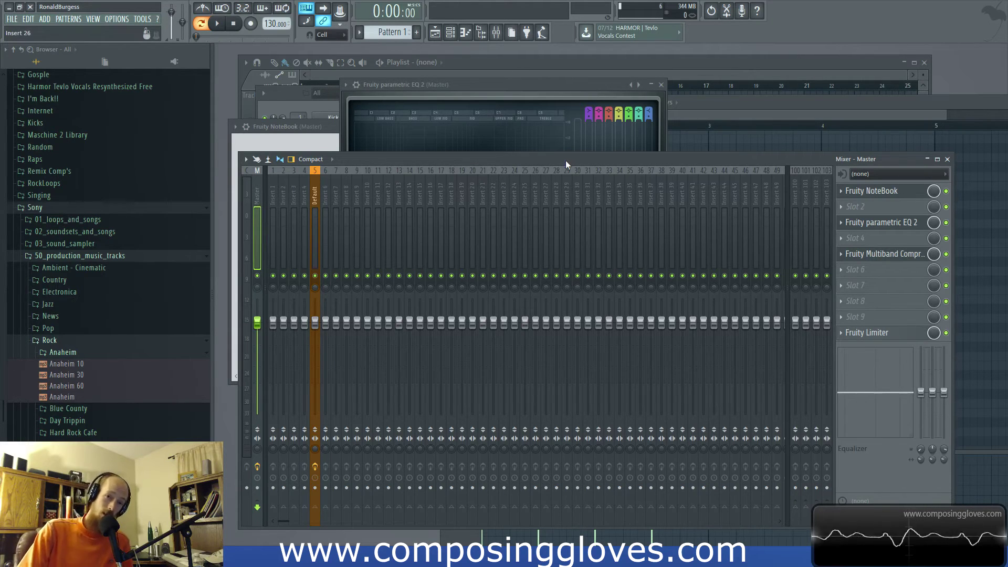
left_click(536, 86)
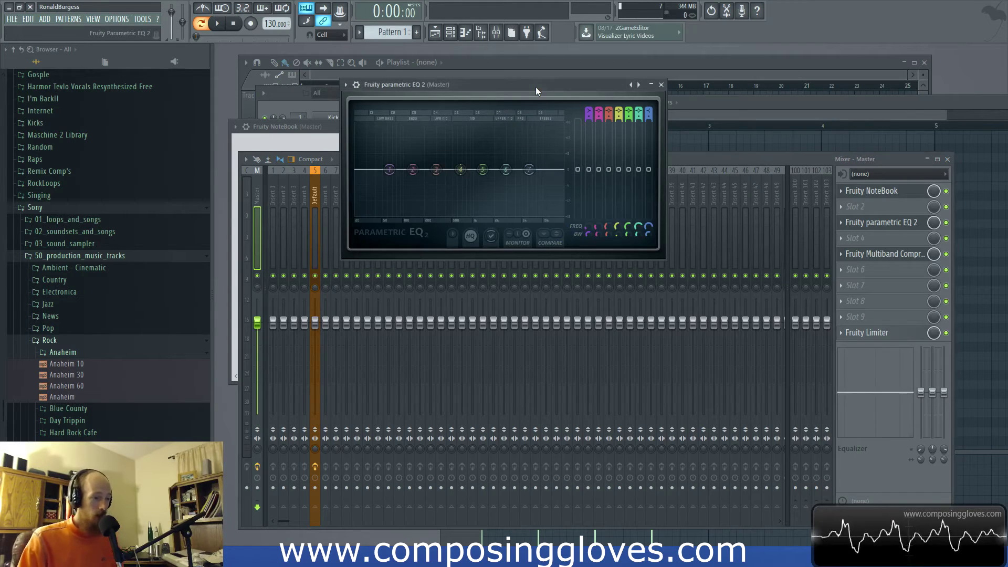
left_click(332, 128)
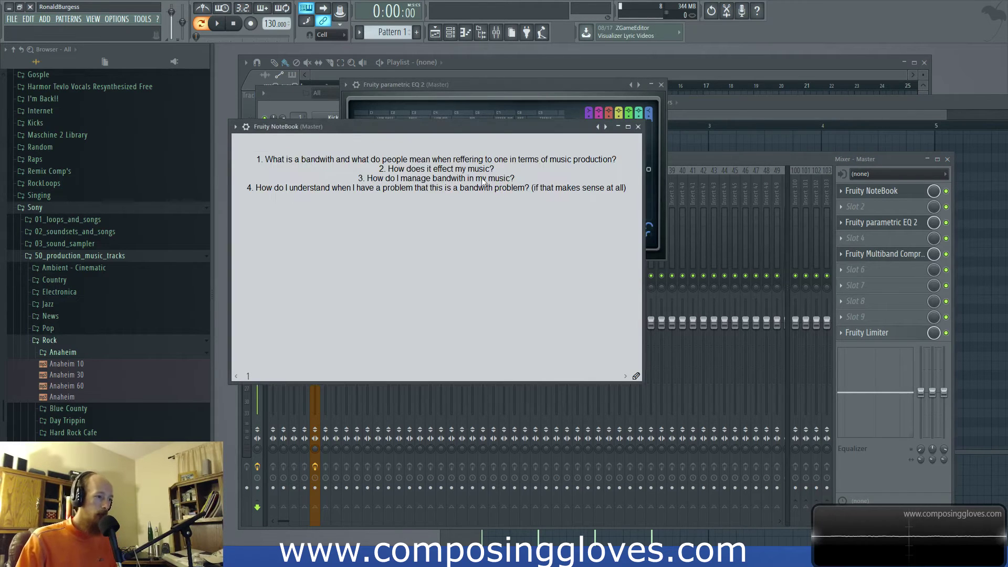
left_click(507, 93)
mouse_move(482, 169)
left_mouse_down()
mouse_move(436, 166)
mouse_move(418, 147)
mouse_move(507, 168)
mouse_move(485, 169)
left_mouse_up()
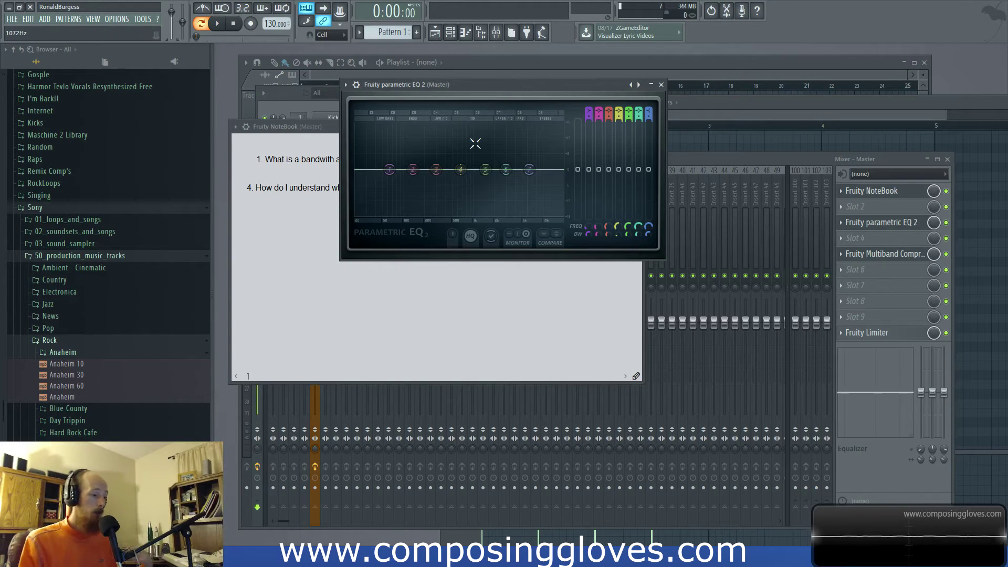
left_click(851, 222)
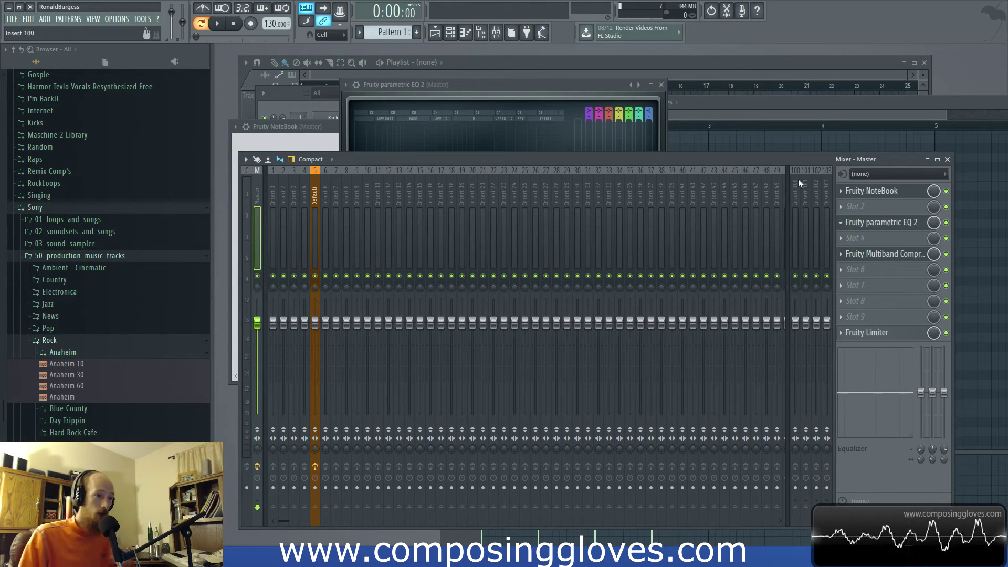
- Set EQ band 4's type to Band pass, widen its bandwidth to 100% and reduce it to about 50%
left_click(485, 84)
right_click(460, 169)
mouse_move(495, 196)
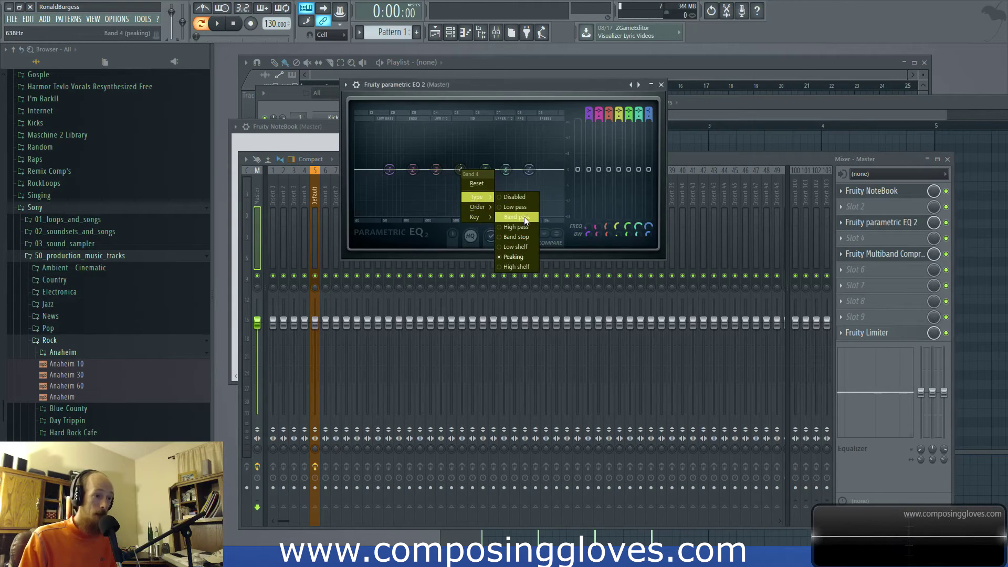
left_click(516, 217)
mouse_move(460, 169)
left_mouse_down()
mouse_move(402, 170)
mouse_move(460, 169)
left_mouse_up()
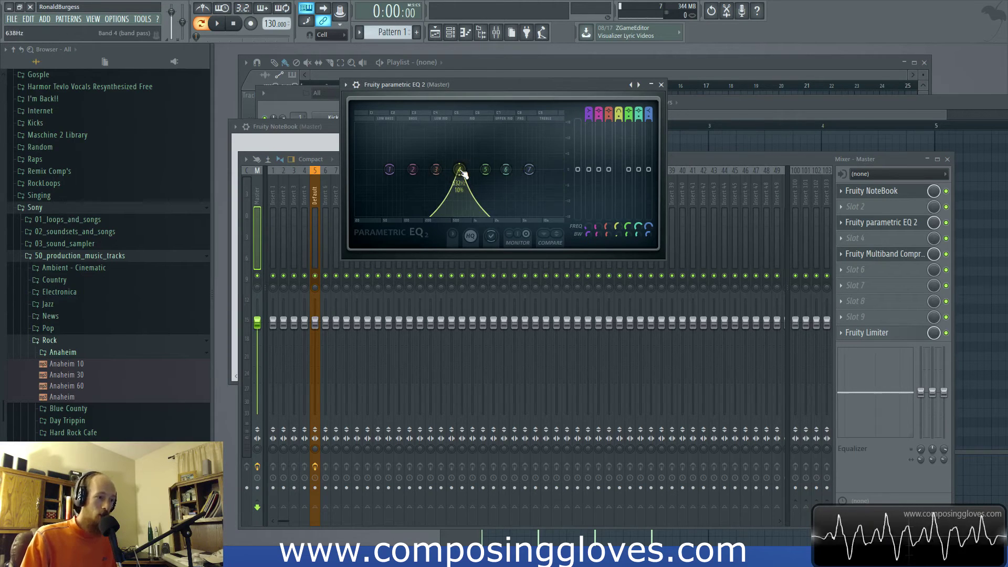
scroll(463, 173, "up", 10)
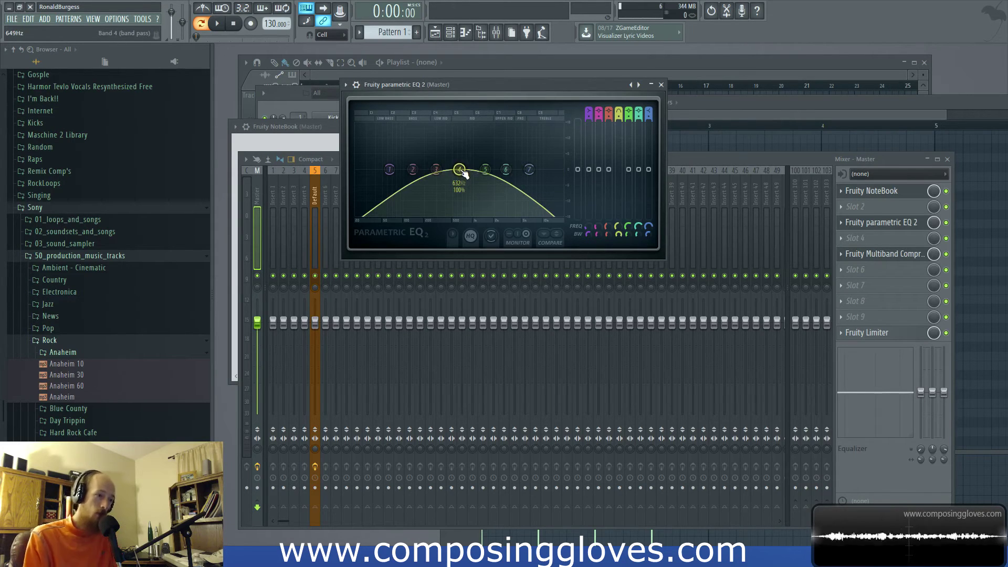
scroll(464, 173, "down", 8)
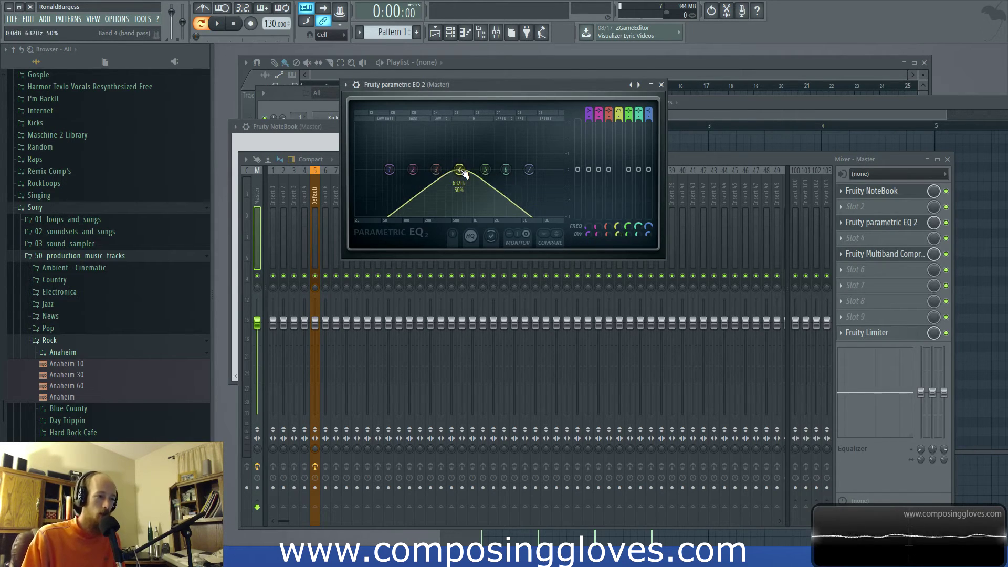
- Bring the Fruity NoteBook forward and review questions 2 and 3 about bandwidth's effect on music and how to manage it
left_click(325, 127)
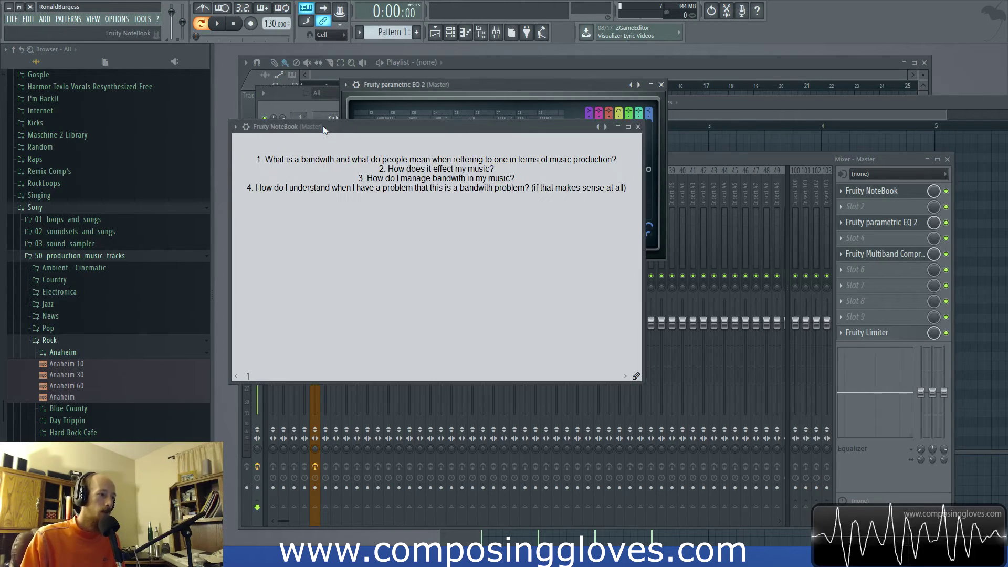
left_click_drag(358, 168, 546, 170)
left_click(538, 169)
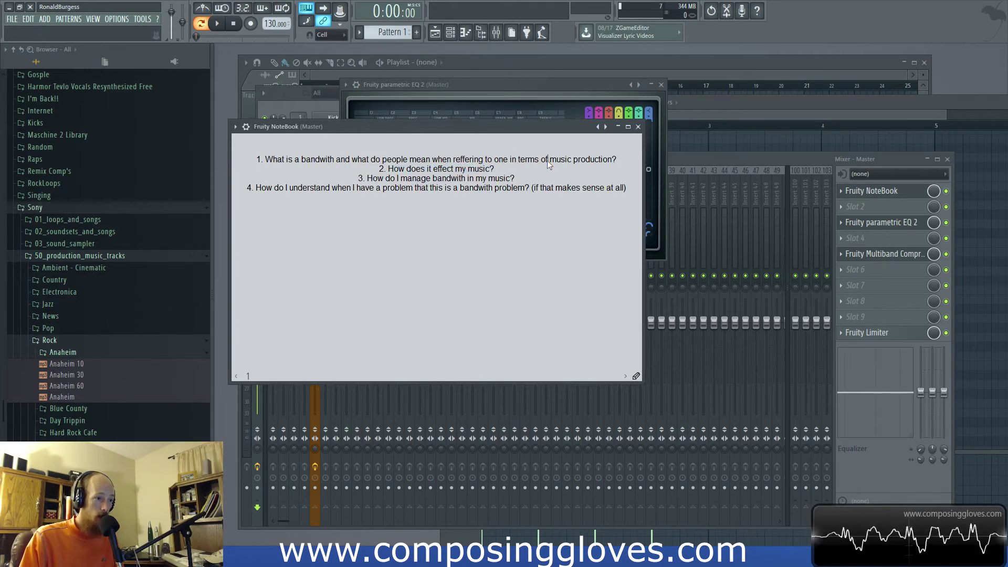
left_click(523, 181)
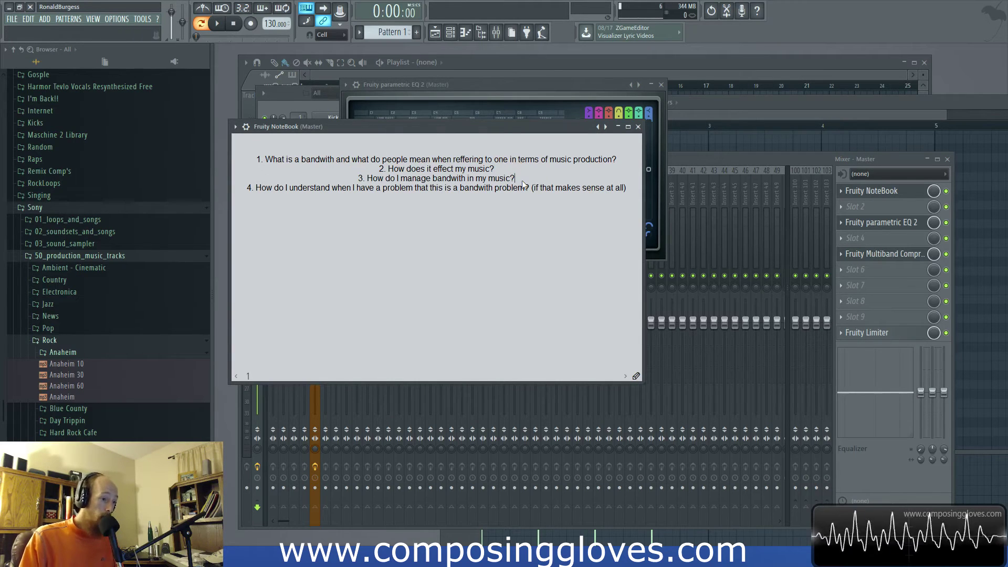
- Move the parametric EQ 2 beside the notes, shift band 4 to about 714 Hz, and vary its bandwidth from 55% down to narrow
left_click(529, 84)
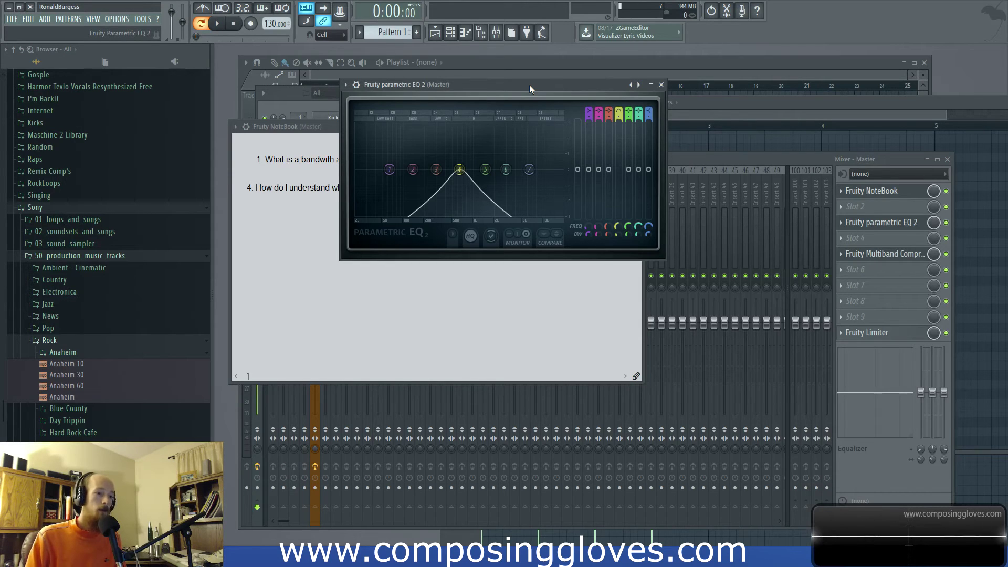
left_click_drag(529, 84, 742, 79)
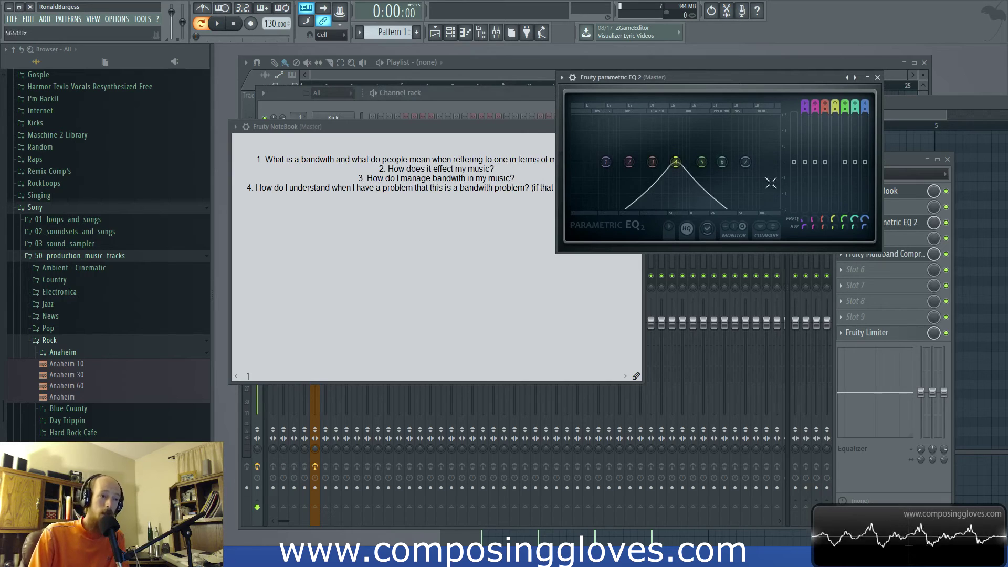
mouse_move(681, 167)
left_mouse_down()
mouse_move(672, 166)
mouse_move(682, 164)
left_mouse_up()
scroll(677, 166, "up", 3)
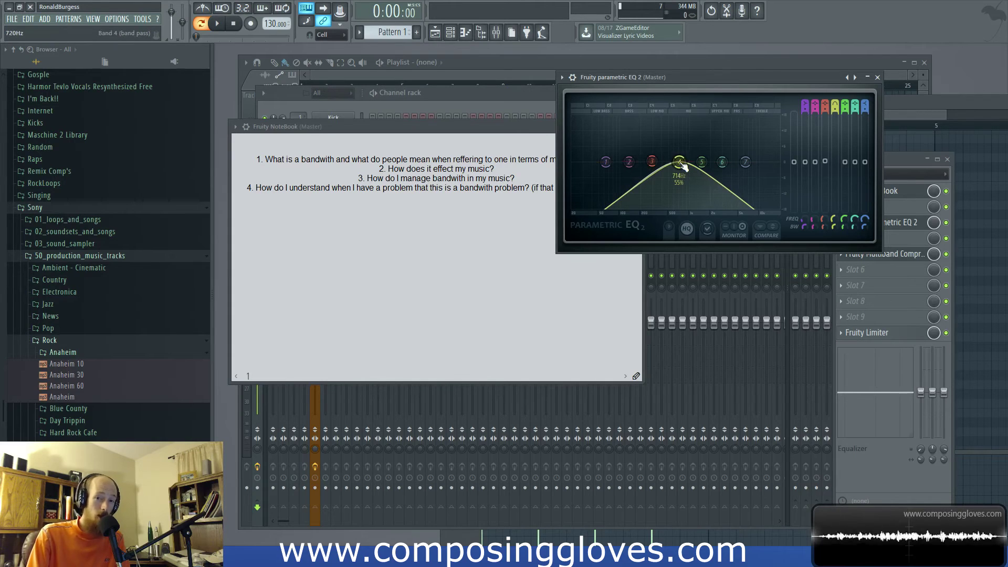
scroll(681, 165, "down", 6)
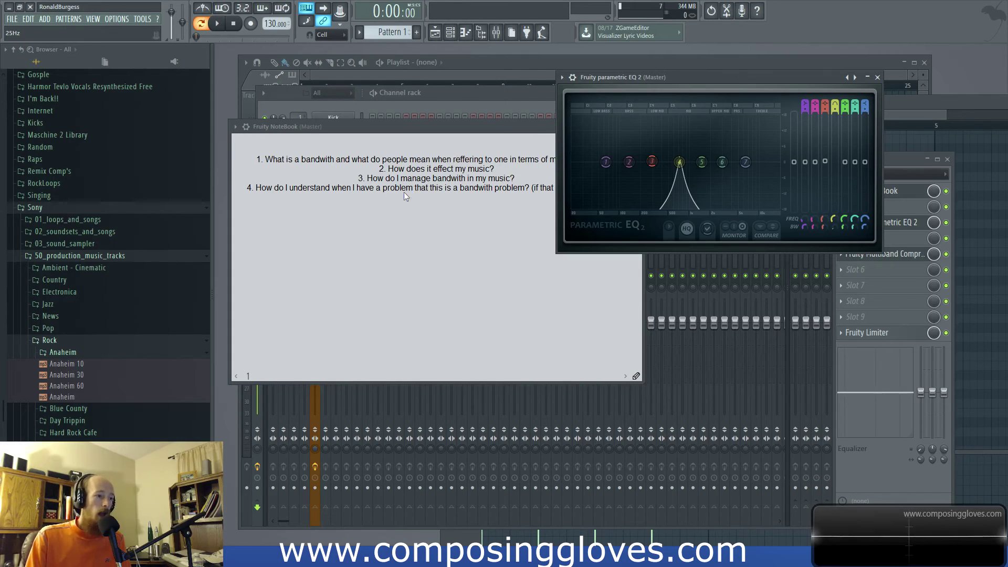
- Highlight question 4 in the NoteBook, raise the Channel rack into view to look at its channels, and return to the notes
left_click_drag(261, 188, 451, 190)
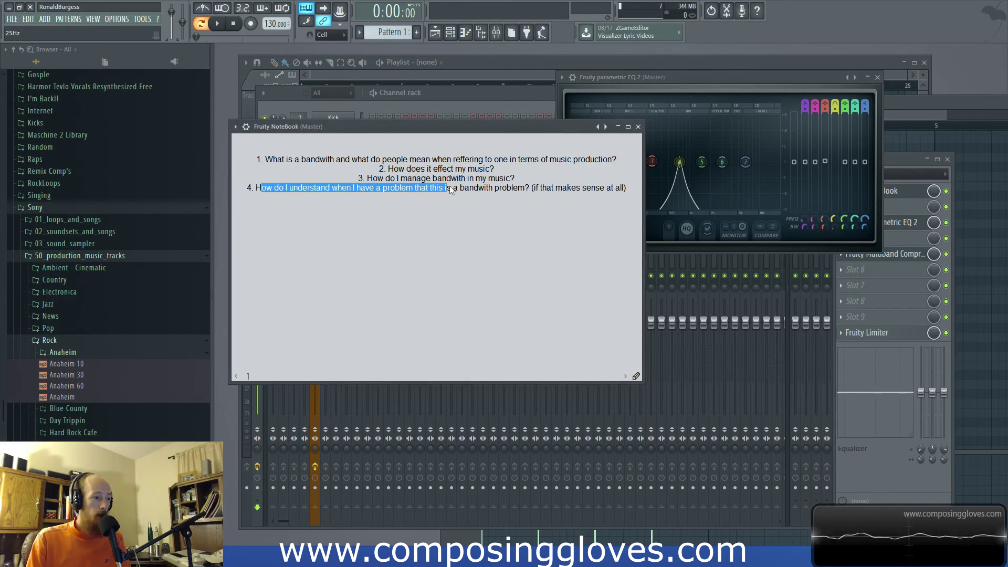
left_click(323, 197)
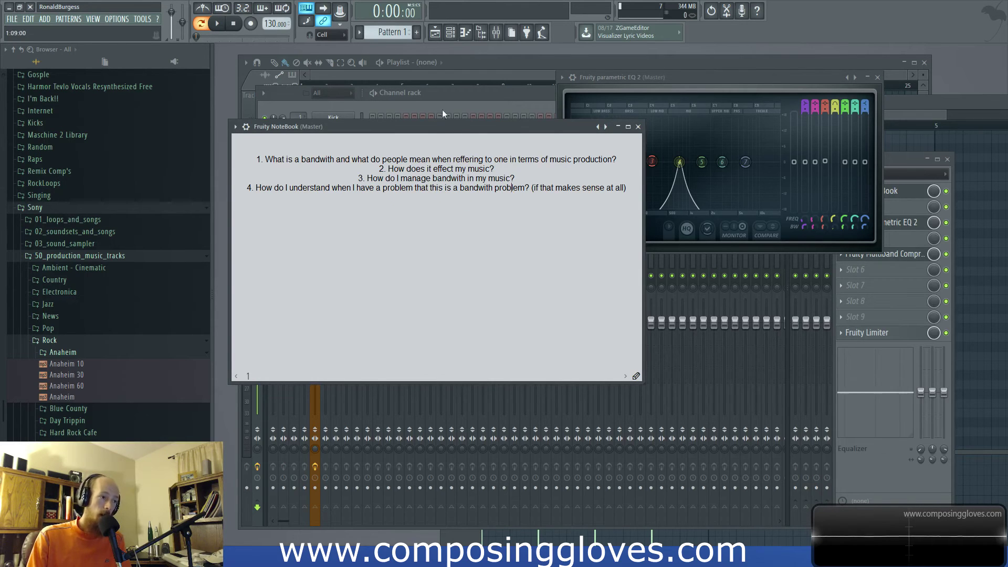
left_click(461, 96)
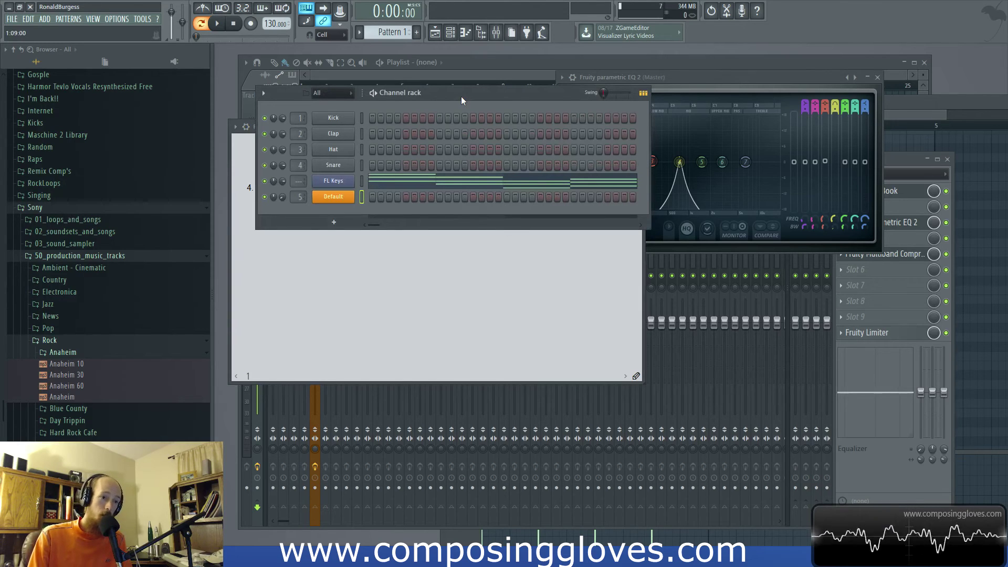
left_click_drag(461, 96, 466, 67)
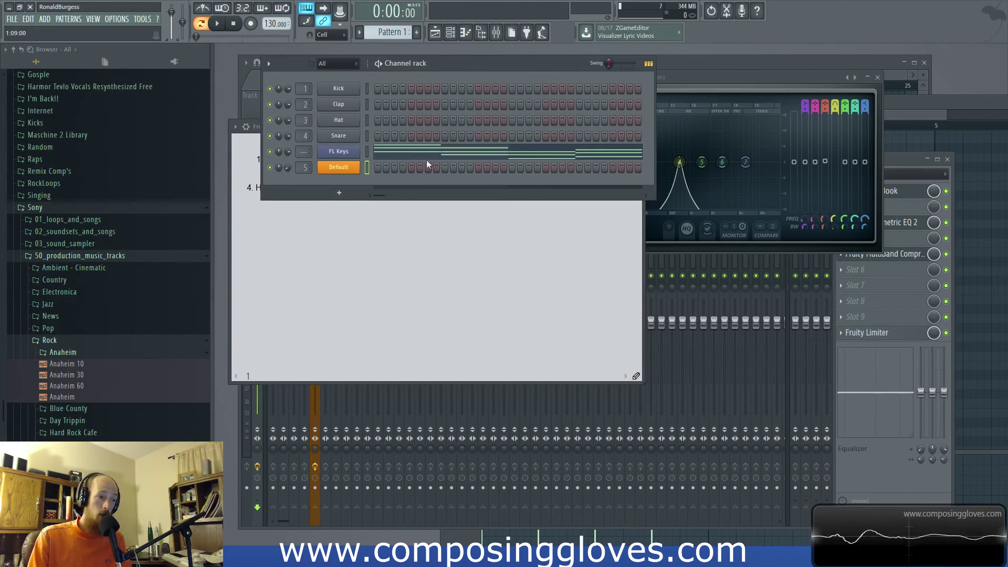
left_click(493, 346)
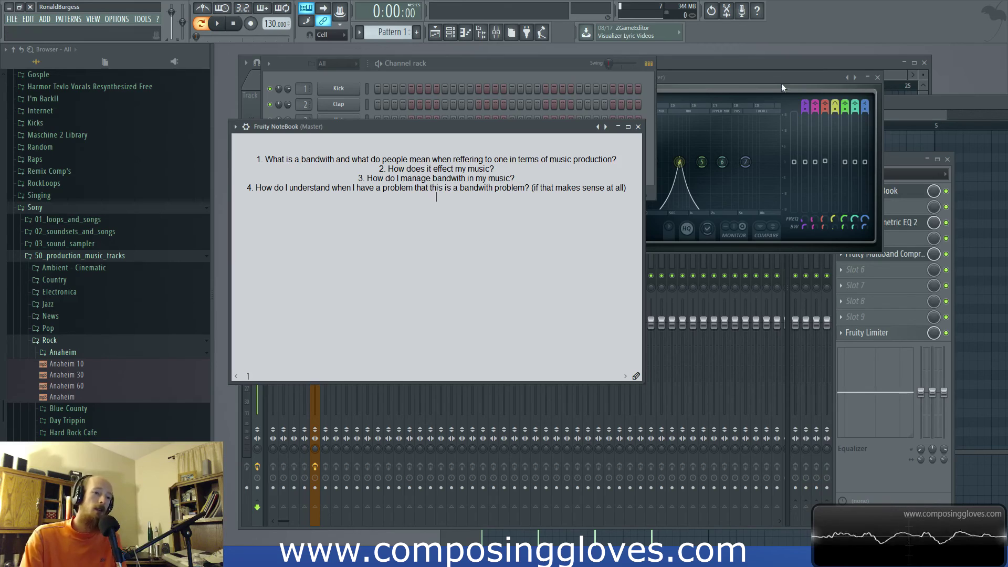
- Move the parametric EQ 2 window lower over the mixer and widen band 4's band-pass curve
left_click_drag(781, 80, 749, 132)
mouse_move(655, 216)
left_mouse_down()
mouse_move(549, 215)
mouse_move(698, 216)
mouse_move(654, 216)
left_mouse_up()
scroll(650, 216, "up", 8)
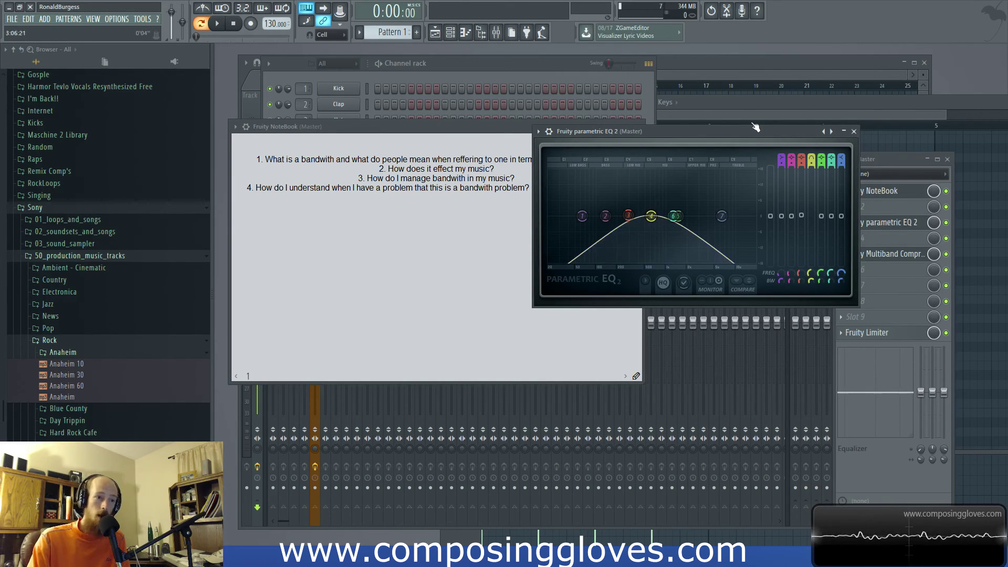
- Move the parametric EQ 2 up over the notes, bring the mixer forward, and show the master's Fruity Multiband Compressor
left_click_drag(754, 131, 664, 108)
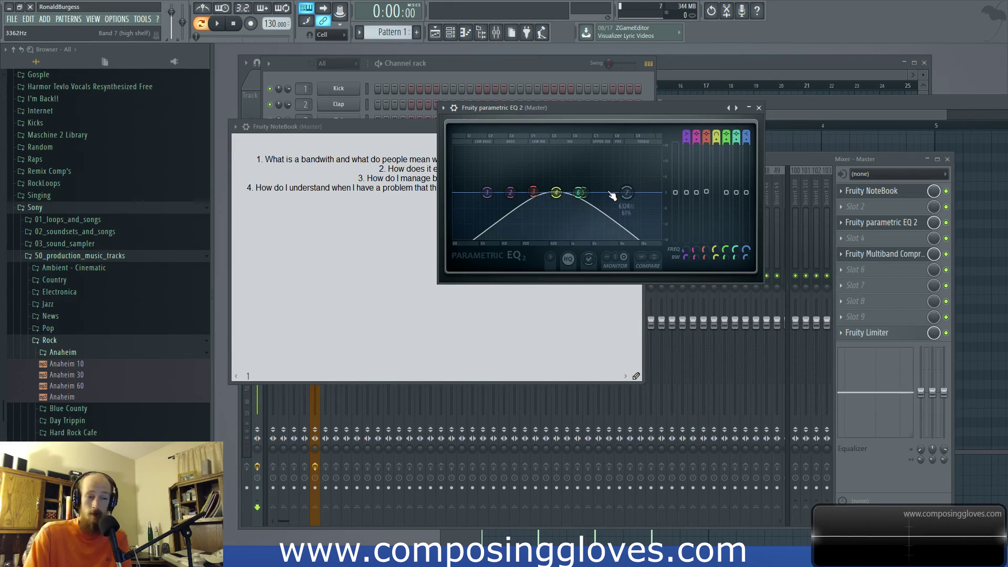
left_click(780, 157)
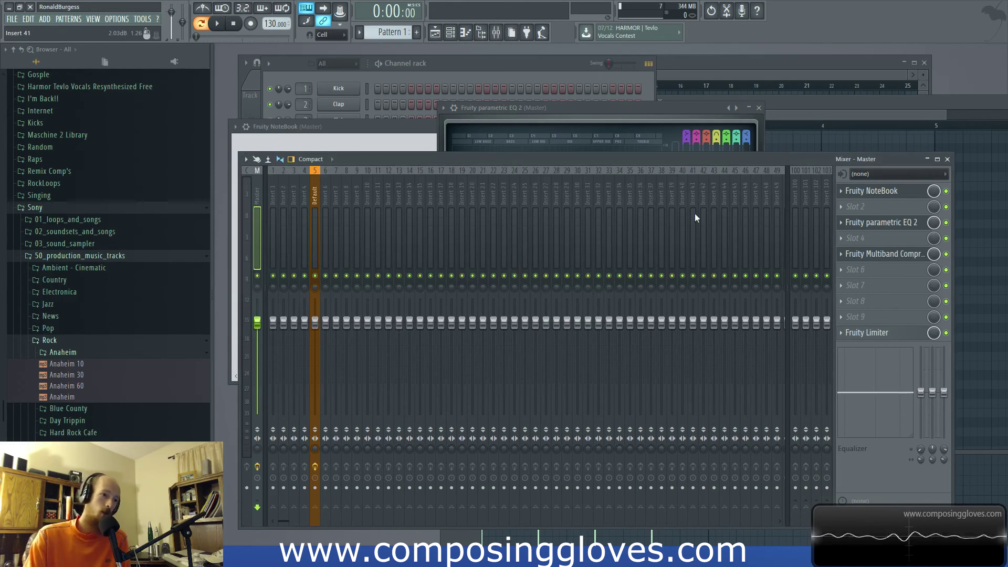
left_click(877, 256)
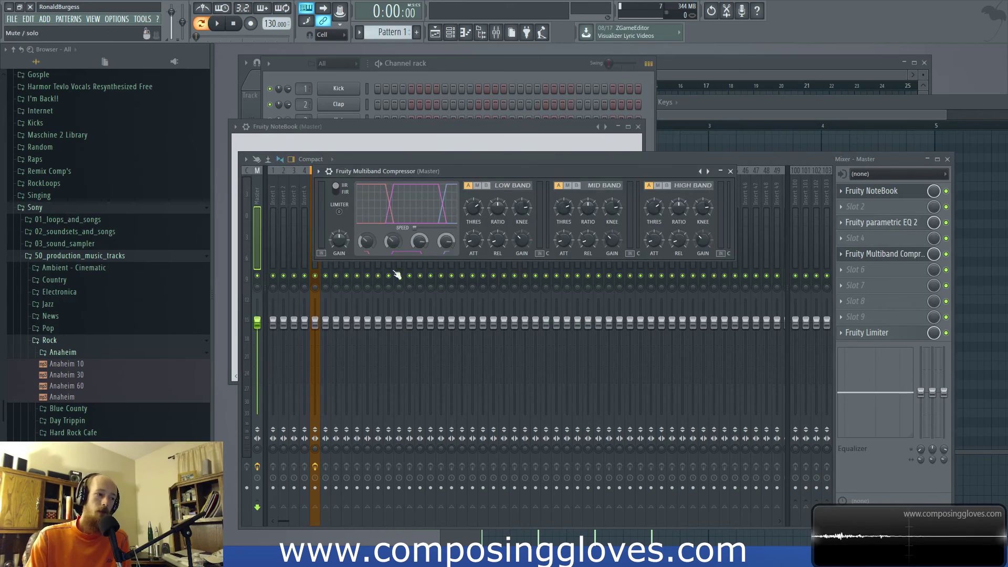
- Look through the plugins available for the master's effect slot 4 without loading one, and return to the NoteBook questions
left_click(876, 192)
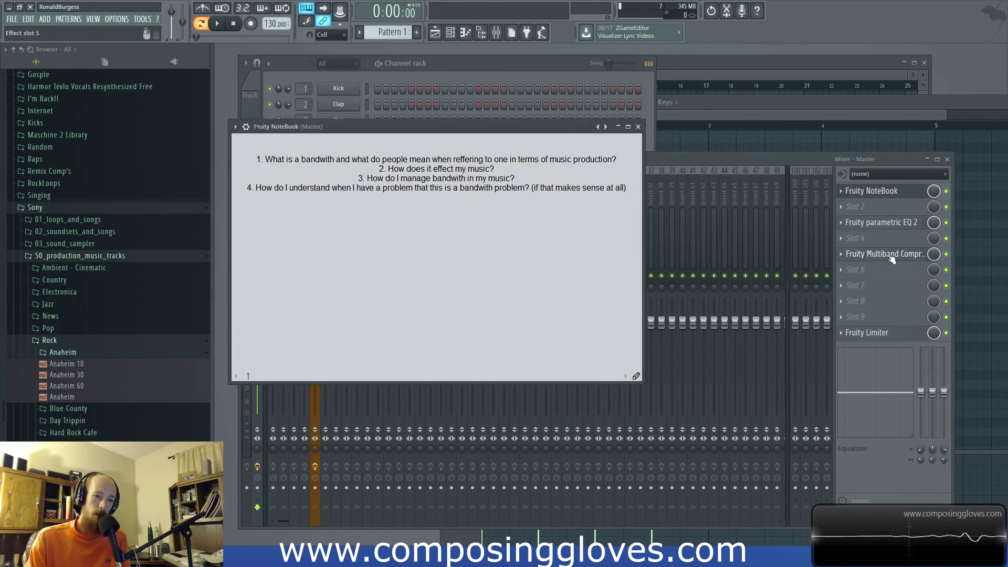
left_click(853, 237)
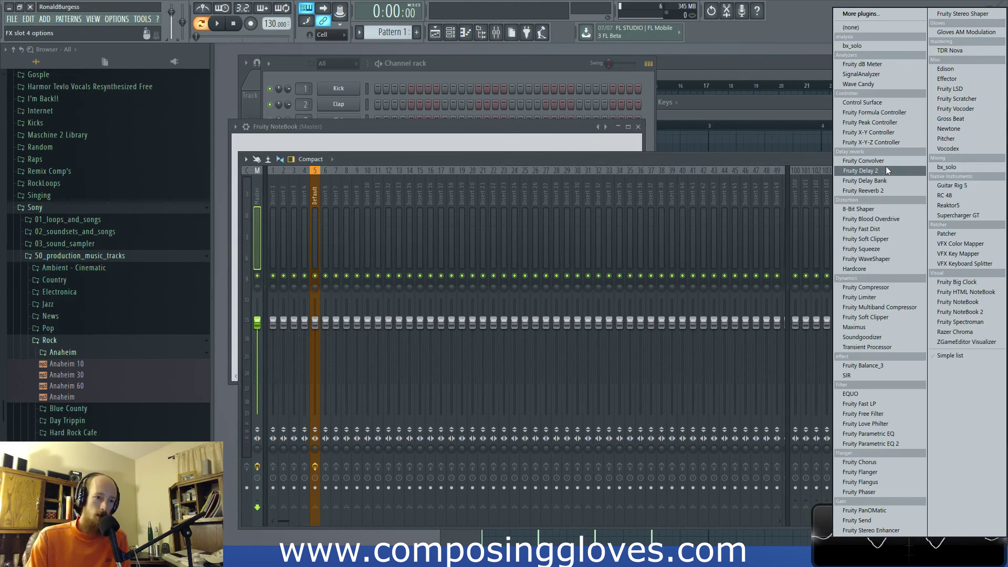
left_click(776, 160)
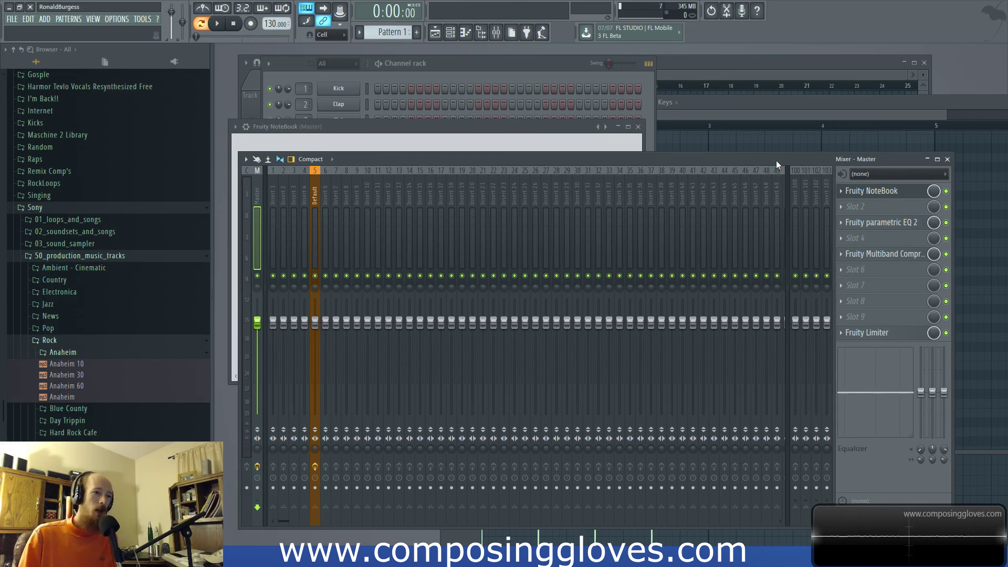
left_click(544, 132)
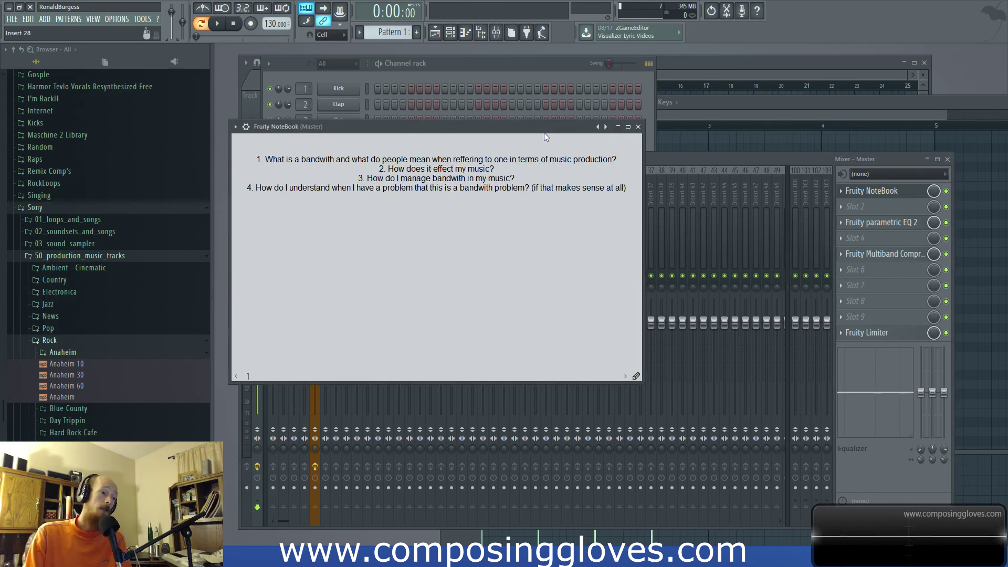
left_click(479, 169)
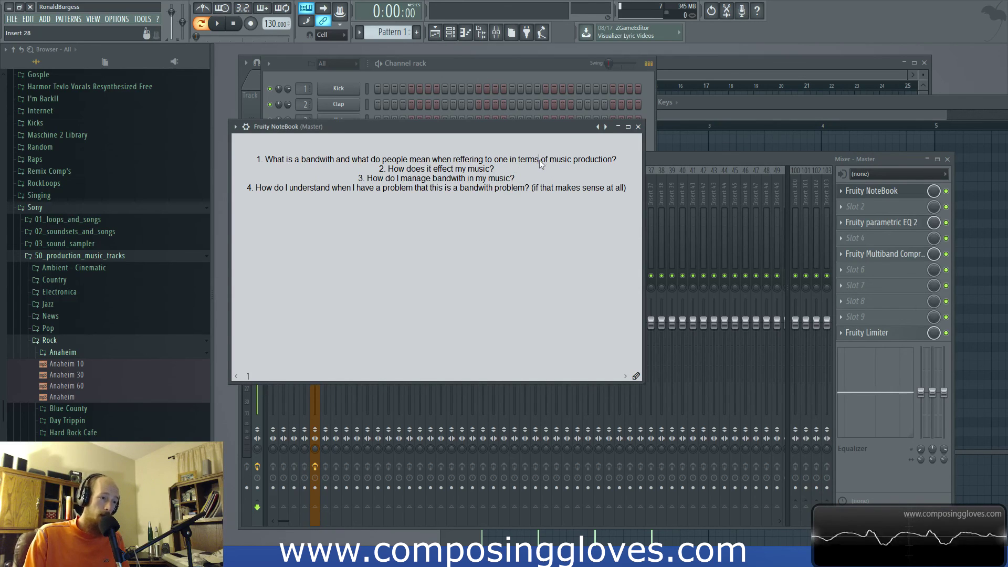